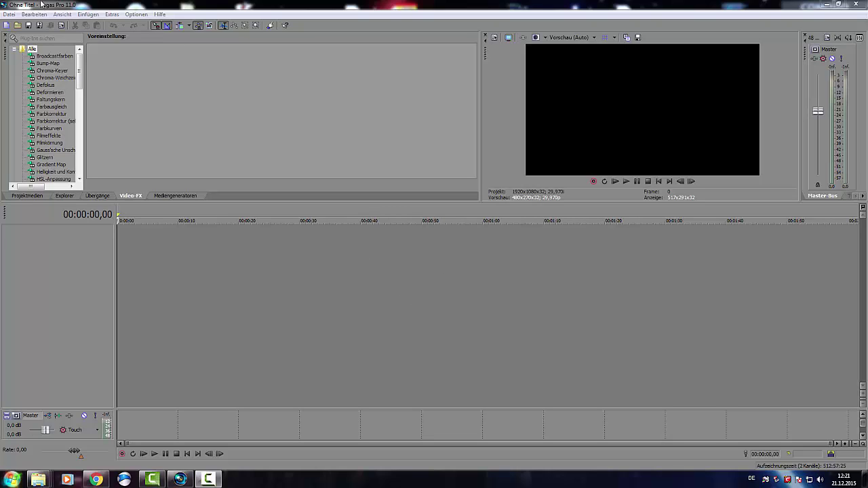
Step: Create a new project and place the Christmas background image on a video track, stretched to about 25 seconds
left_click(10, 14)
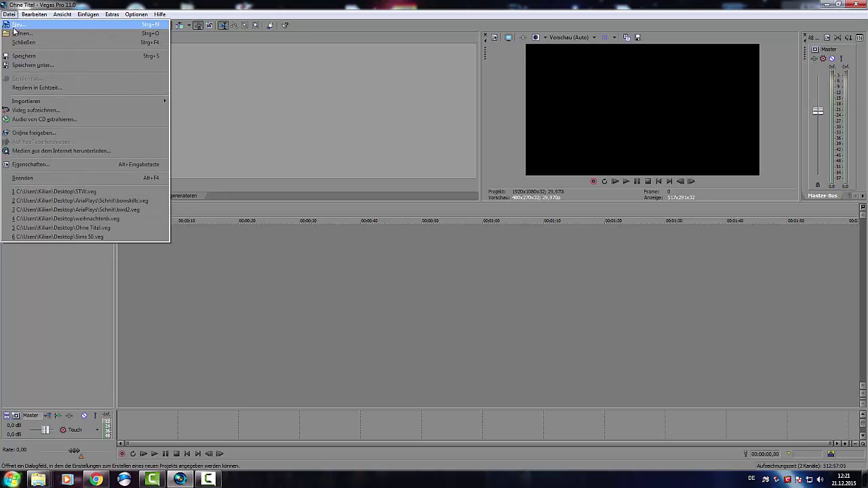
left_click(17, 31)
left_click(474, 330)
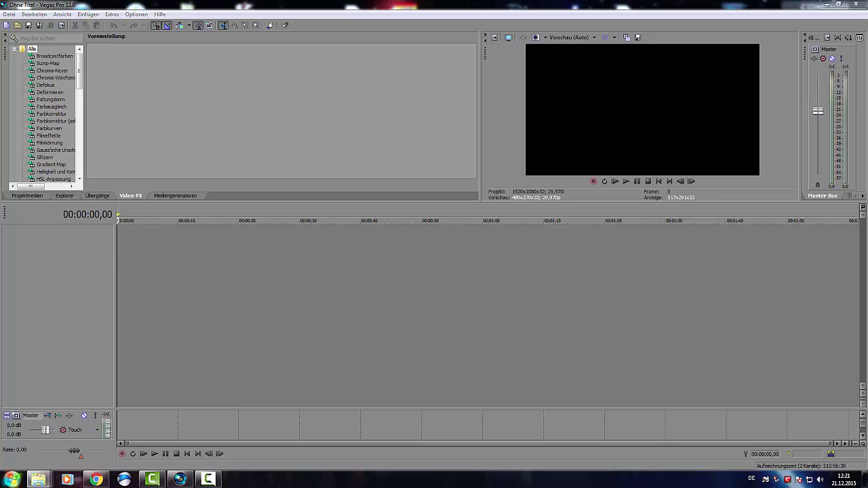
left_click_drag(142, 242, 269, 235)
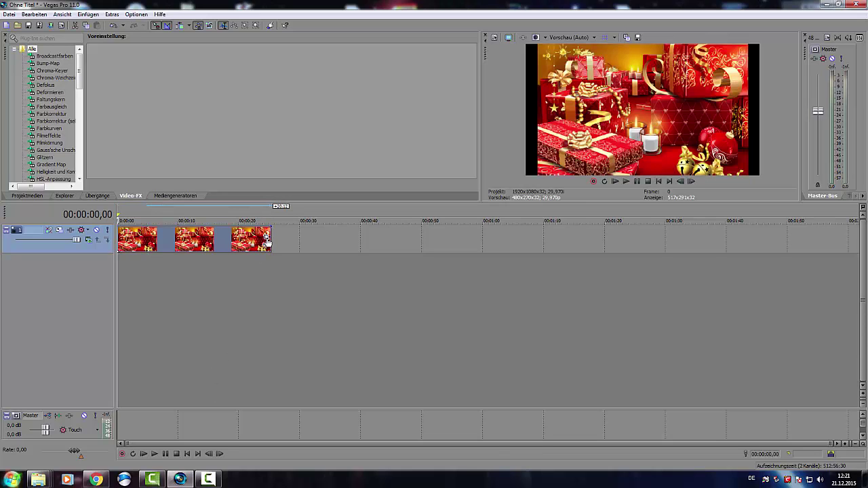
Step: Crop the background image in Panorama/Cropping to about 1,836 × 1,030 so it fills the whole frame
left_click(267, 237)
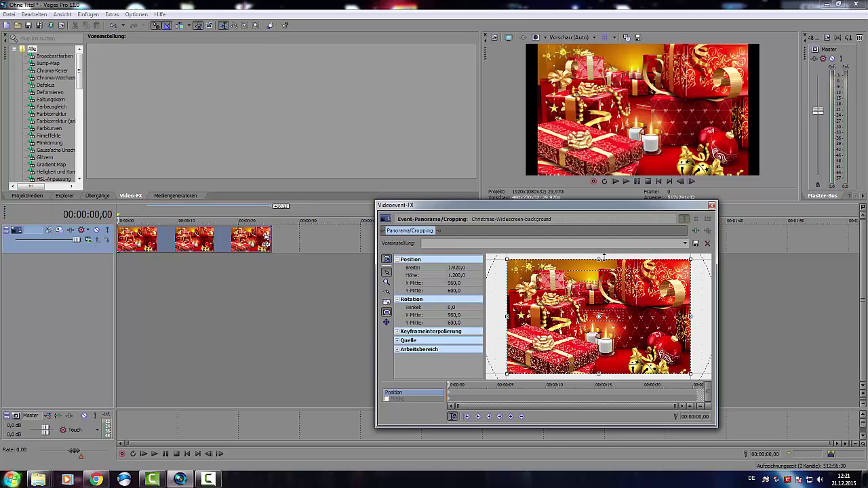
left_click_drag(603, 258, 607, 263)
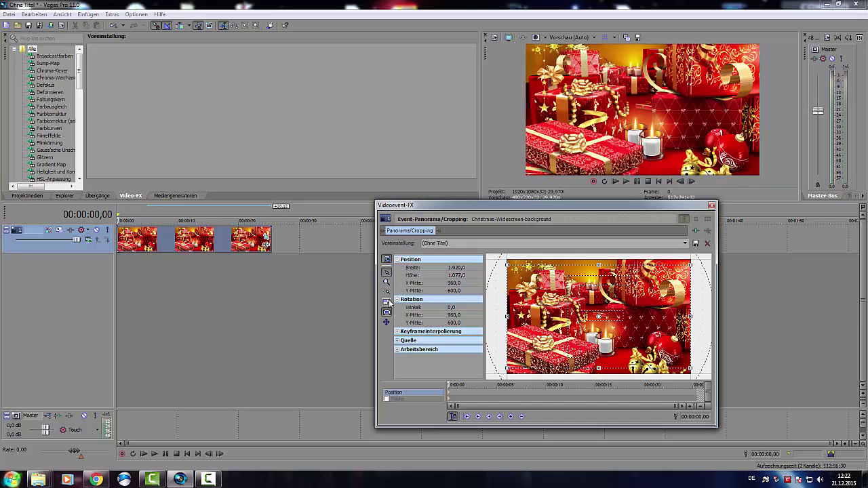
left_click_drag(690, 266, 695, 262)
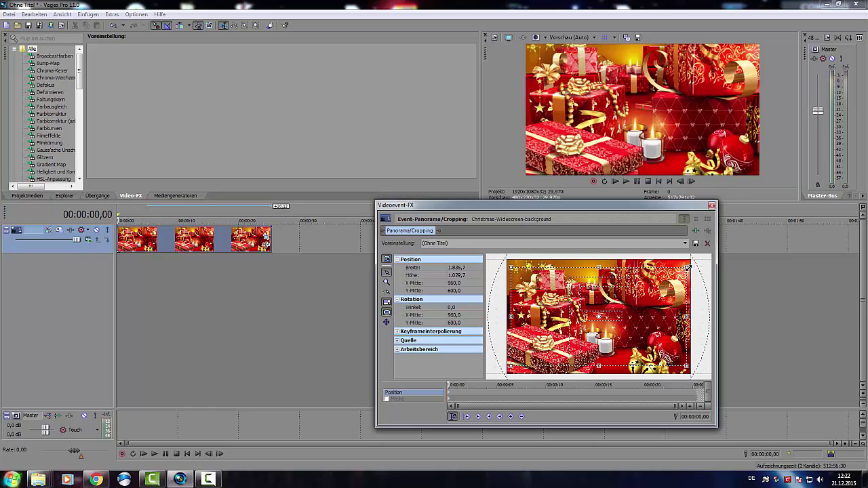
left_click(712, 205)
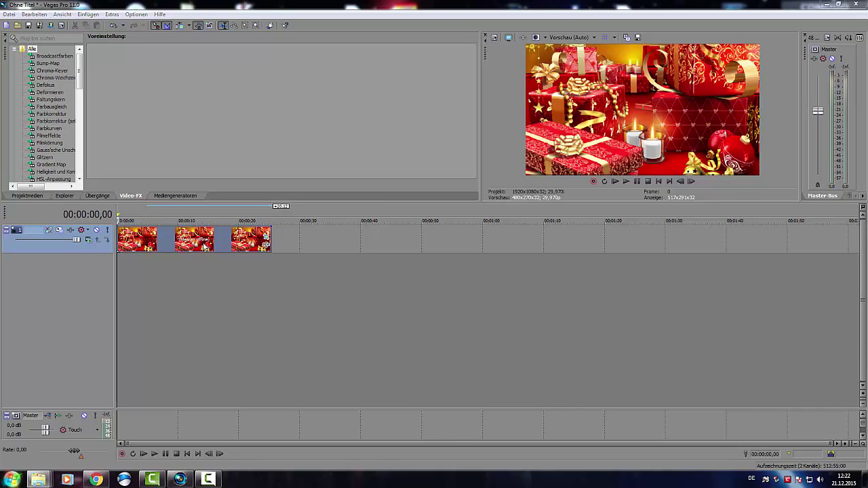
Step: Add Weihnachtsspiel.mp4 above the background image and extend the image to the end of the video
left_click_drag(196, 243, 188, 284)
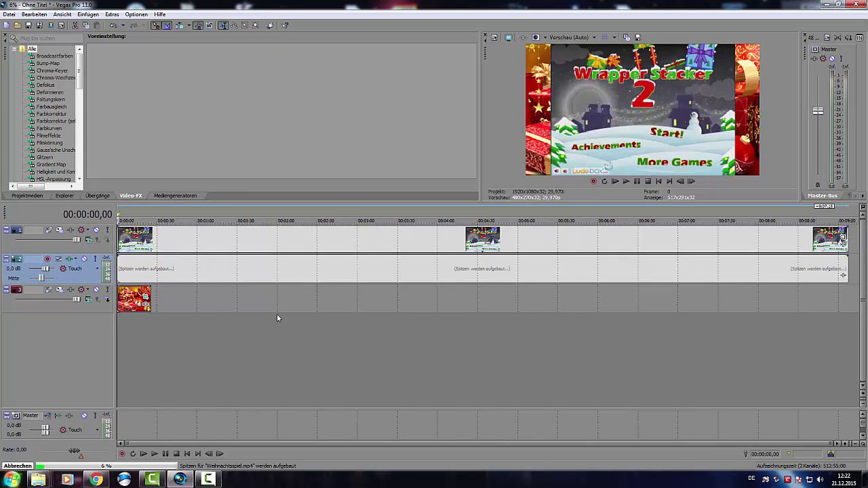
left_click_drag(152, 298, 836, 314)
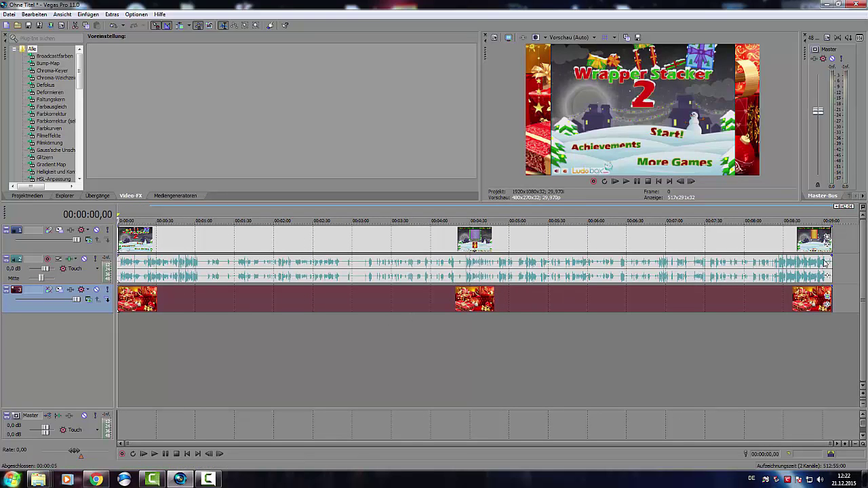
Step: Shrink the Weihnachtsspiel clip slightly in Panorama/Cropping, with a crop frame of about 731 × 522, so the background shows around it
left_click(827, 234)
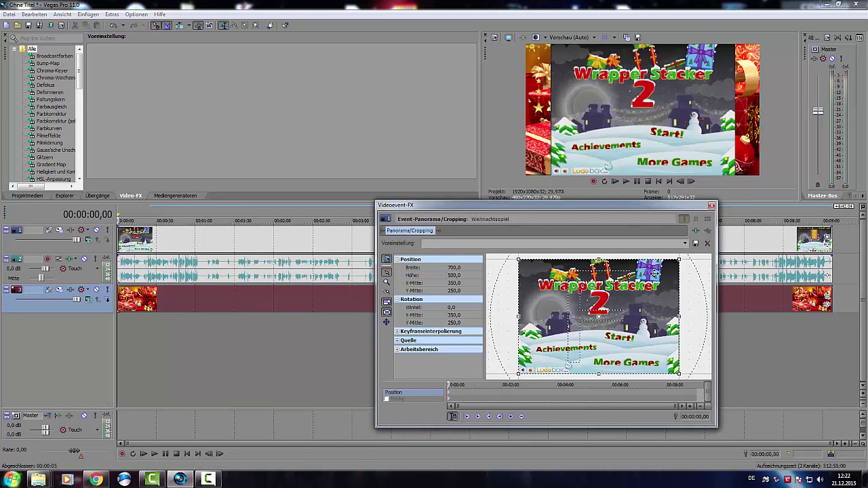
left_click_drag(679, 258, 706, 246)
scroll(679, 288, "down", 5)
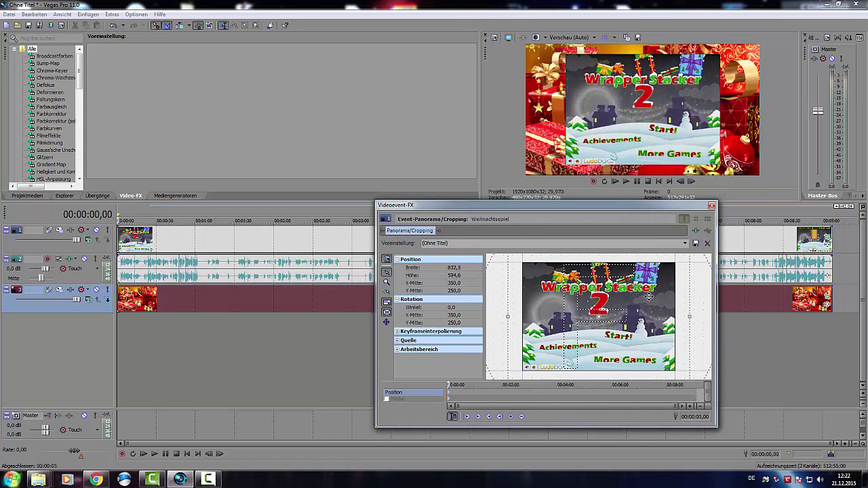
left_click_drag(653, 279, 639, 294)
left_click_drag(648, 360, 620, 333)
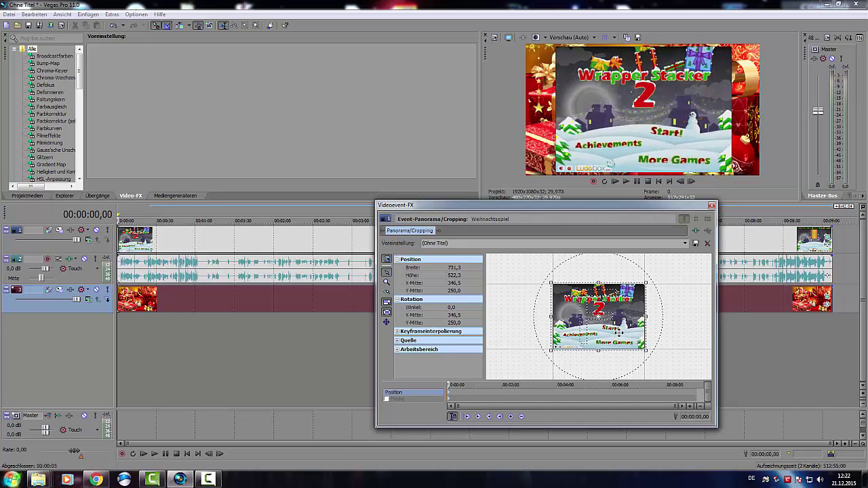
left_click(711, 204)
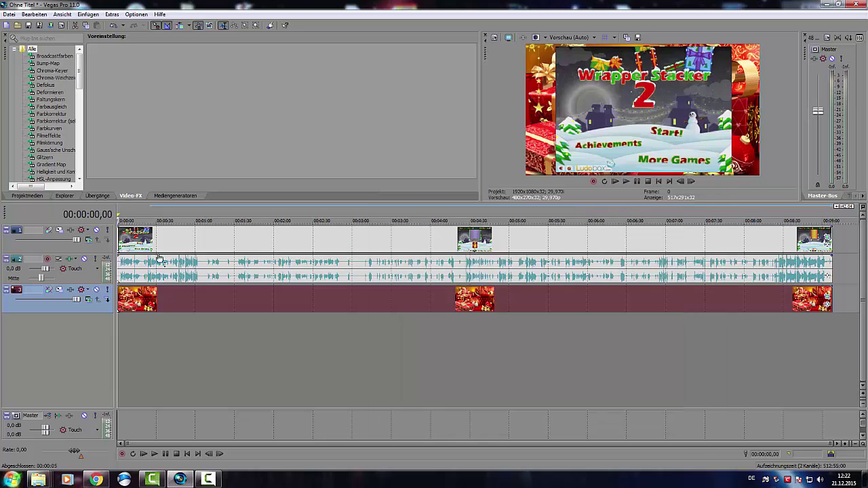
Step: Shift the gameplay track toward the right of the frame with track motion, to about X 193 and Y -5
left_click(56, 232)
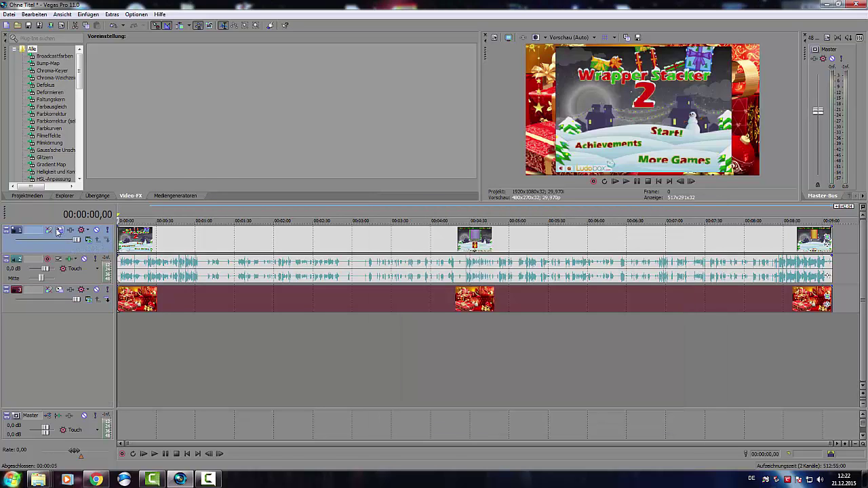
left_click(58, 231)
left_click_drag(508, 221, 528, 229)
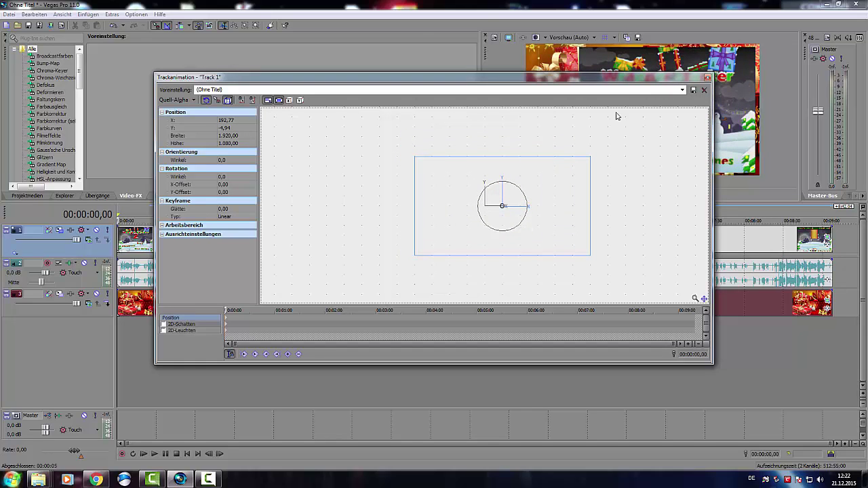
left_click(708, 78)
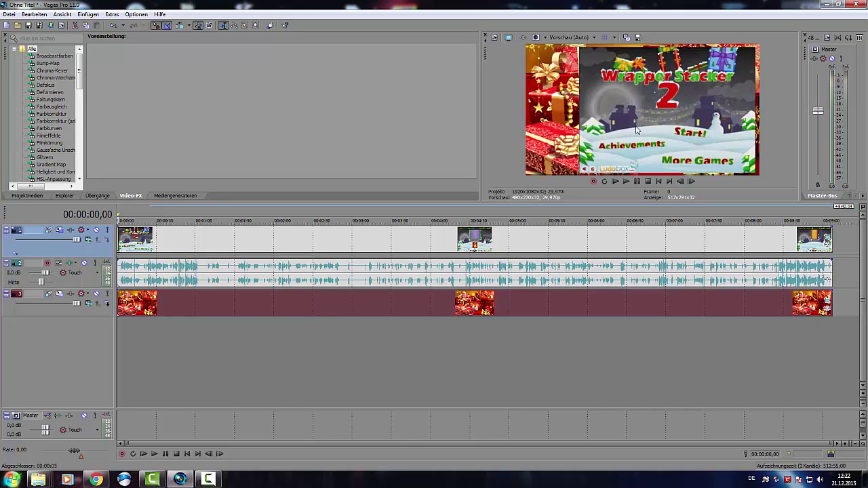
left_click(827, 236)
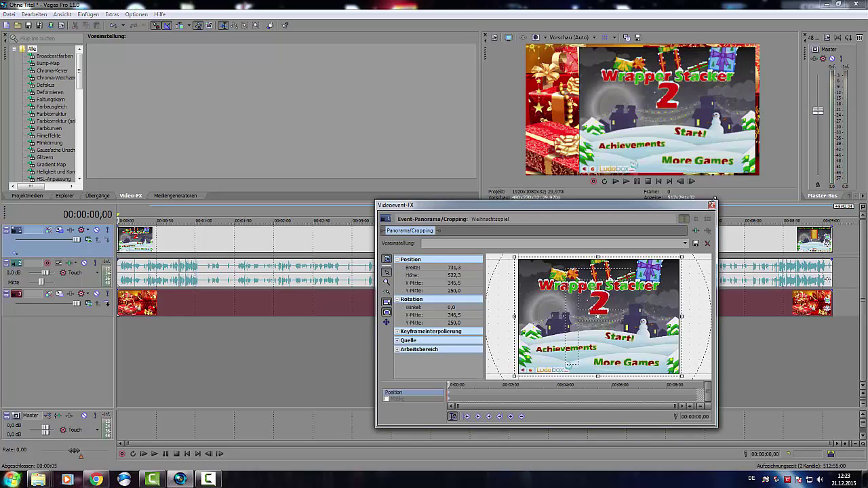
left_click(712, 204)
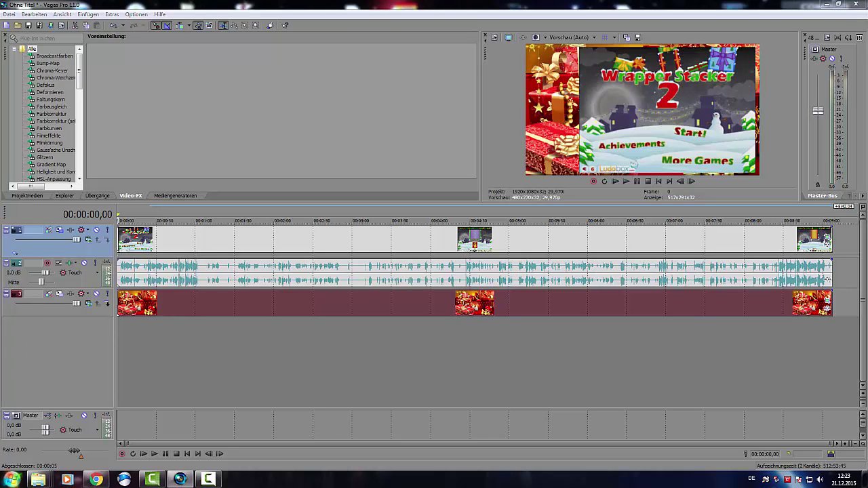
Step: Add the facecam recording Video 9.wmv with its audio on new tracks above the gameplay, accepting the audio proxy creation
right_click(847, 258)
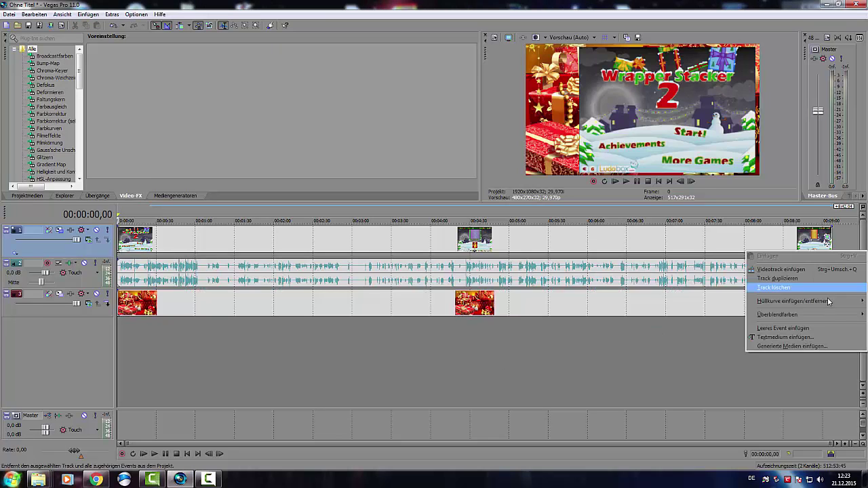
left_click(787, 274)
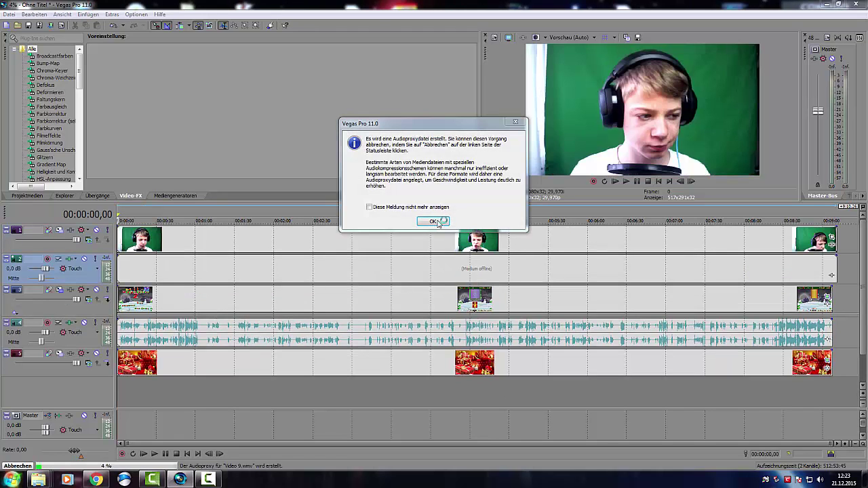
left_click(434, 221)
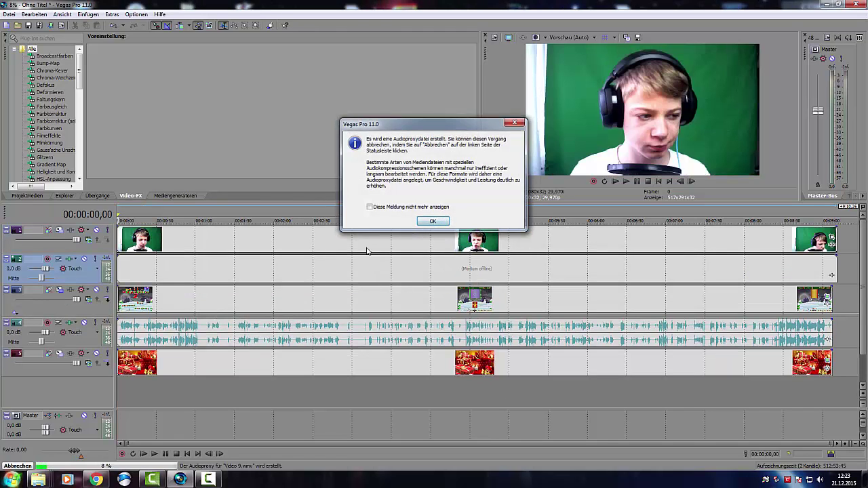
Step: Shrink the Video 9 facecam clip in Panorama/Cropping to about half the frame width
scroll(237, 244, "up", 10)
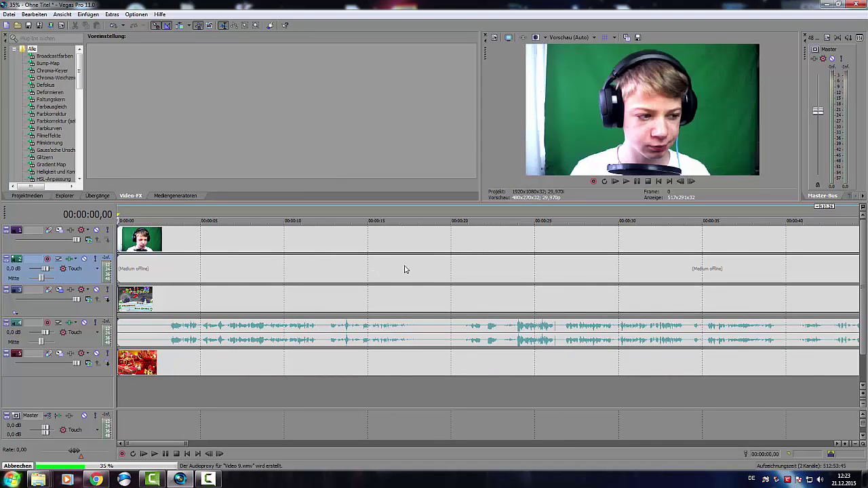
scroll(750, 260, "down", 10)
left_click(833, 238)
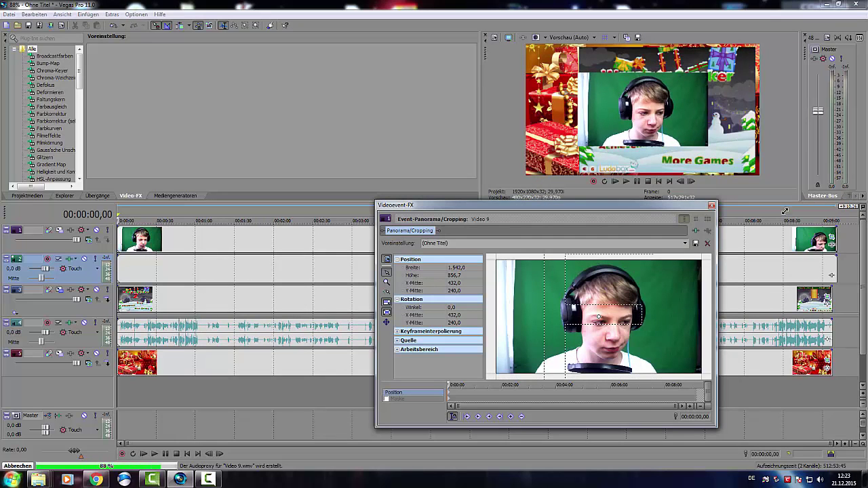
left_click_drag(785, 211, 795, 207)
left_click(712, 206)
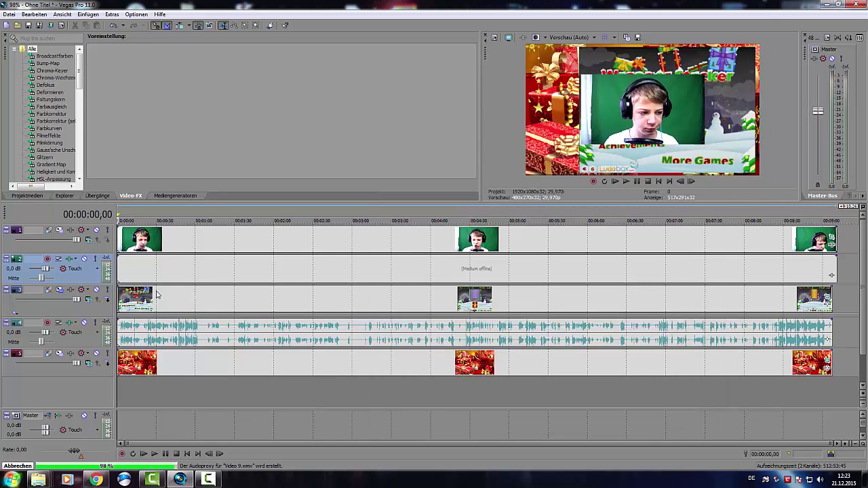
Step: Split the facecam clip and its audio at 00:00:04,16 and delete the part before the cut
scroll(136, 278, "up", 6)
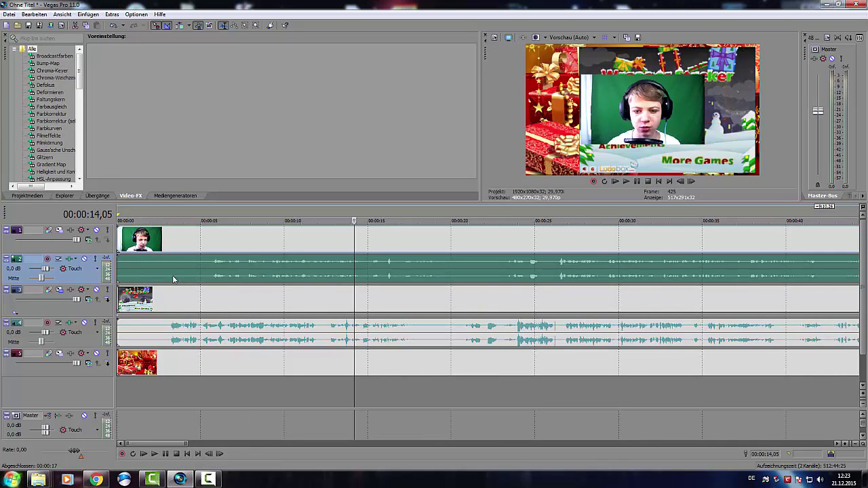
left_click(172, 331)
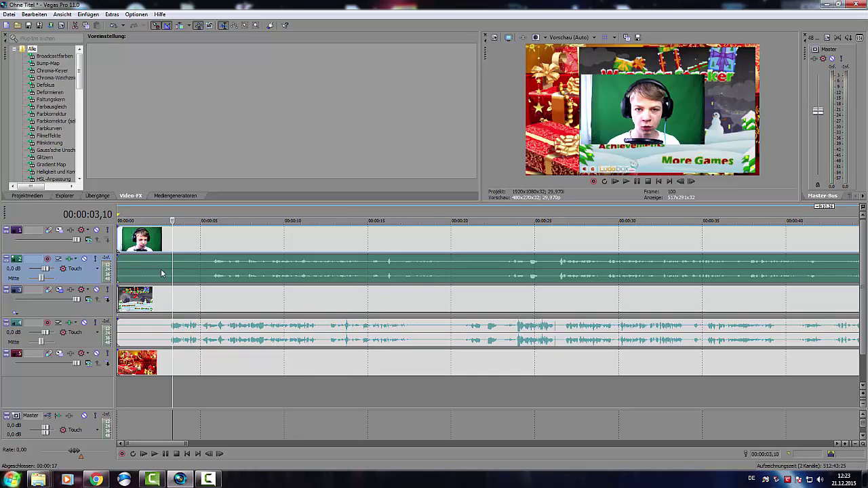
left_click(193, 273)
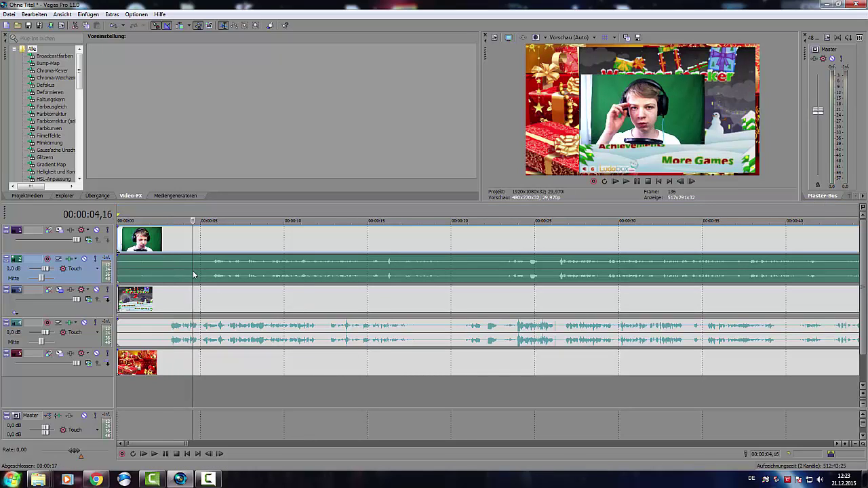
key("s")
left_click(164, 275)
key("Delete")
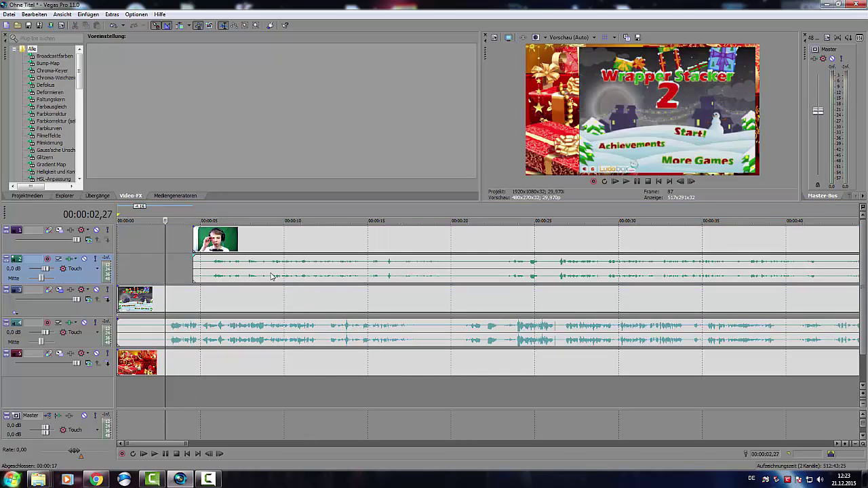
Step: Move the facecam clip earlier so its voice waveform lines up with the gameplay audio at 00:00:03,08, and play back the sync
left_click_drag(273, 277, 238, 277)
left_click(172, 332)
scroll(284, 363, "up", 10)
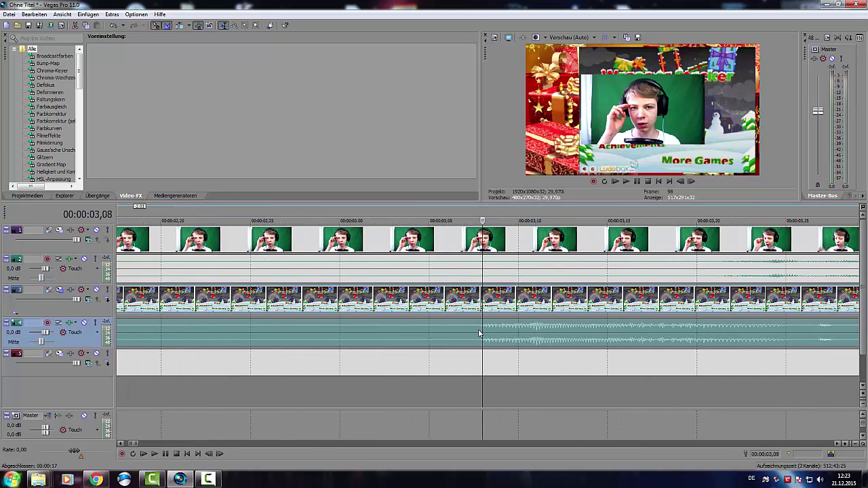
left_click_drag(627, 275, 382, 268)
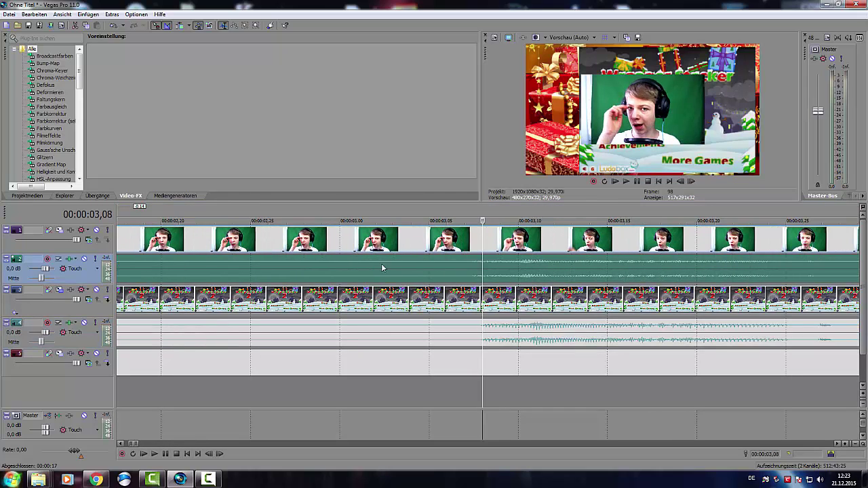
left_click_drag(514, 272, 517, 272)
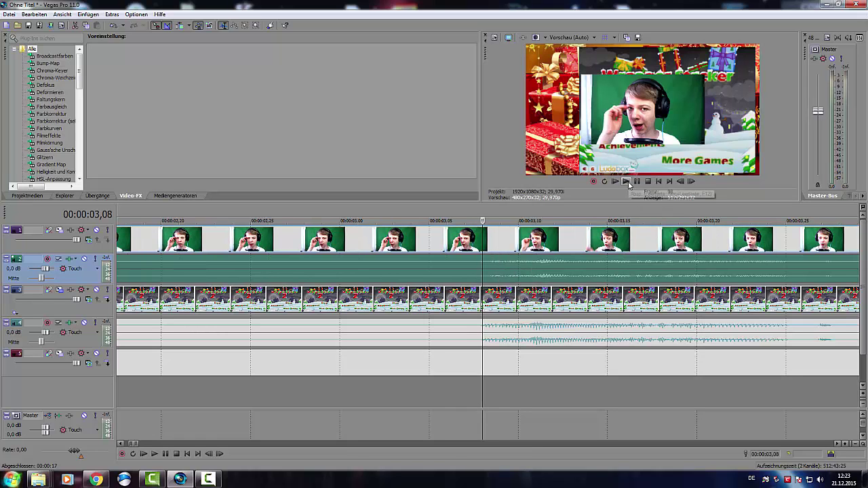
left_click(637, 182)
left_click(638, 182)
scroll(215, 327, "down", 10)
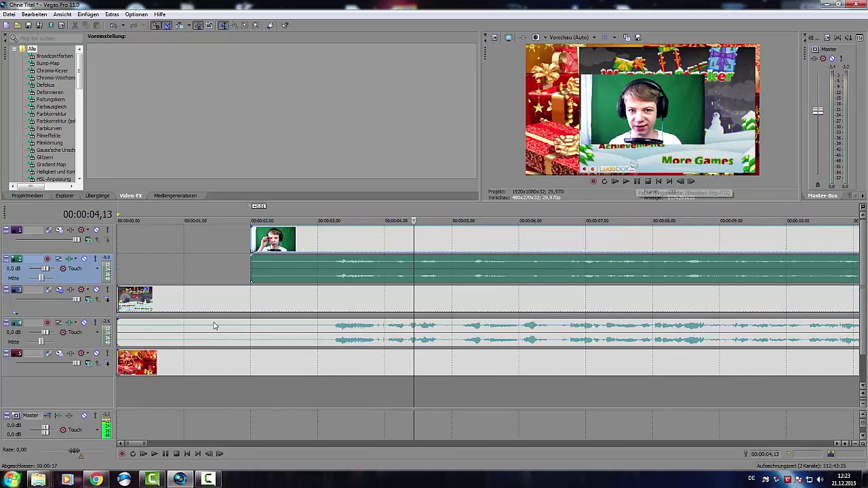
Step: Silence the facecam's audio track by lowering its volume to -Inf
left_click_drag(44, 270, 29, 270)
scroll(161, 288, "down", 4)
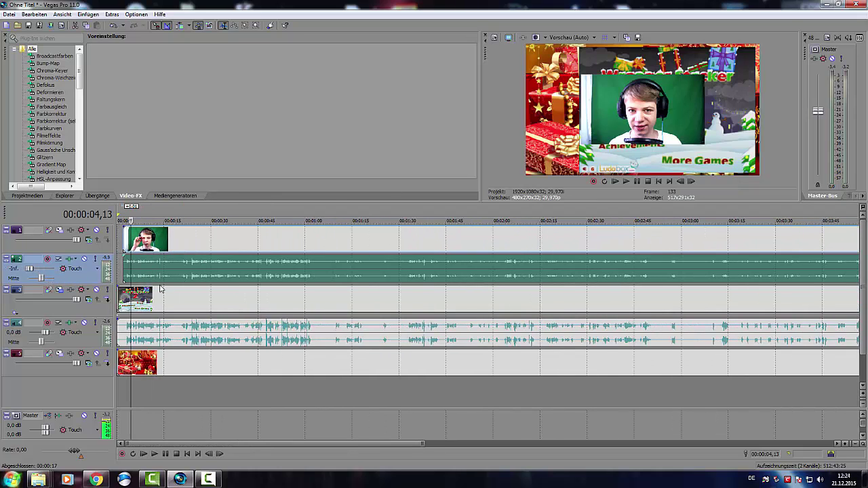
Step: Split the gameplay clip with its audio and the background image at 00:00:02,00 and delete the parts before the cut
scroll(161, 288, "up", 6)
left_click(185, 304)
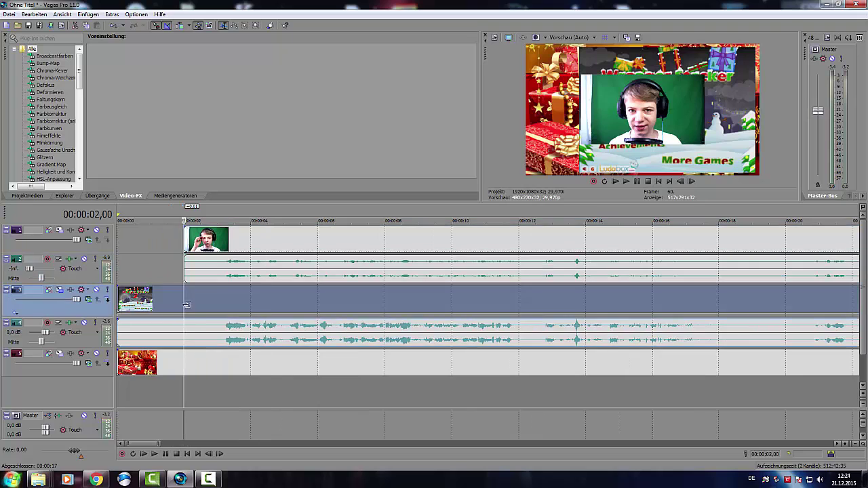
key("s")
left_click(185, 363)
key("s")
left_click(166, 367)
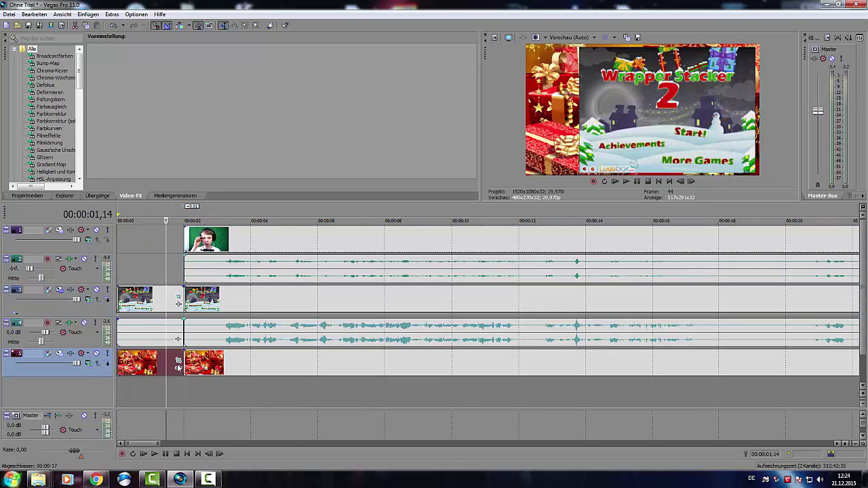
key("Delete")
left_click(149, 342)
key("Delete")
Step: Select all clips on the five tracks with the selection edit tool
scroll(246, 409, "down", 6)
key("d")
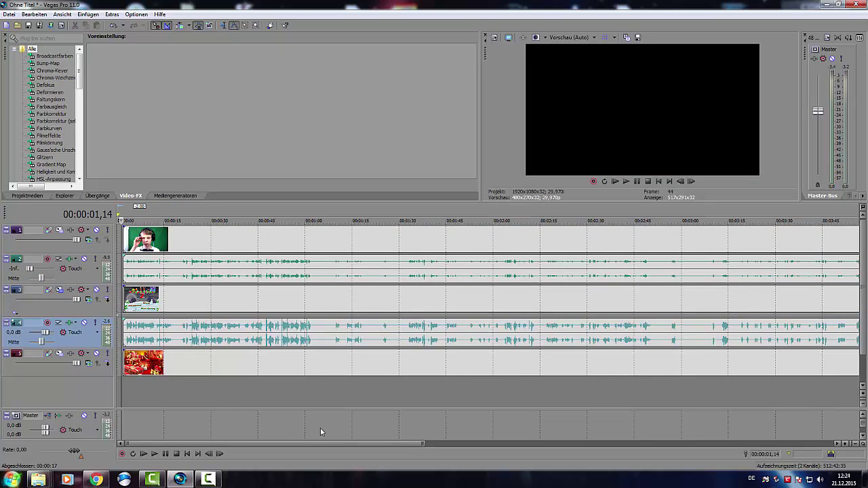
left_click_drag(321, 432, 208, 432)
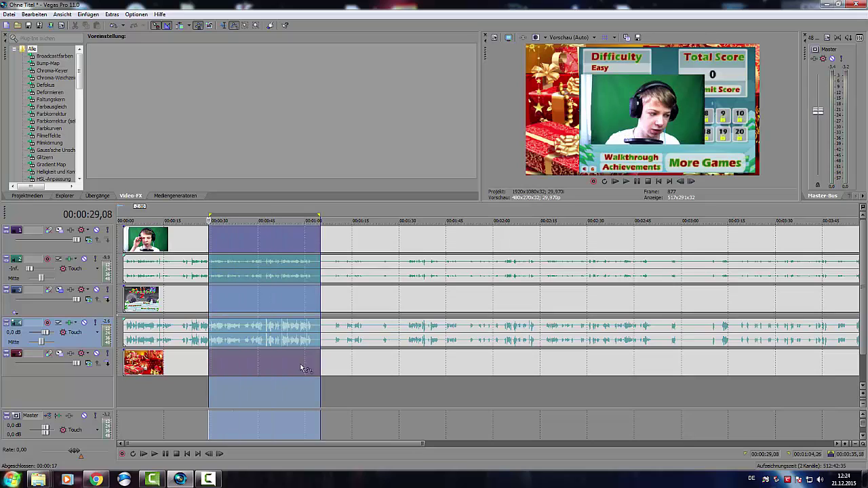
left_click(402, 405)
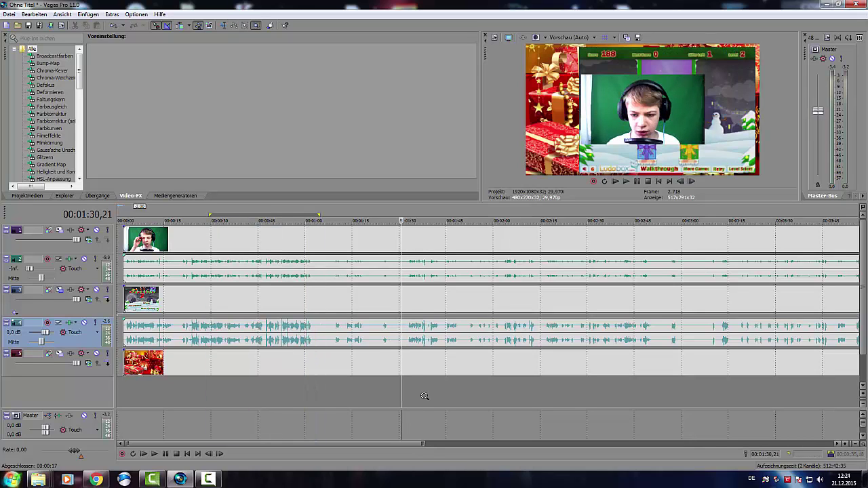
key("d")
left_click_drag(423, 395, 206, 188)
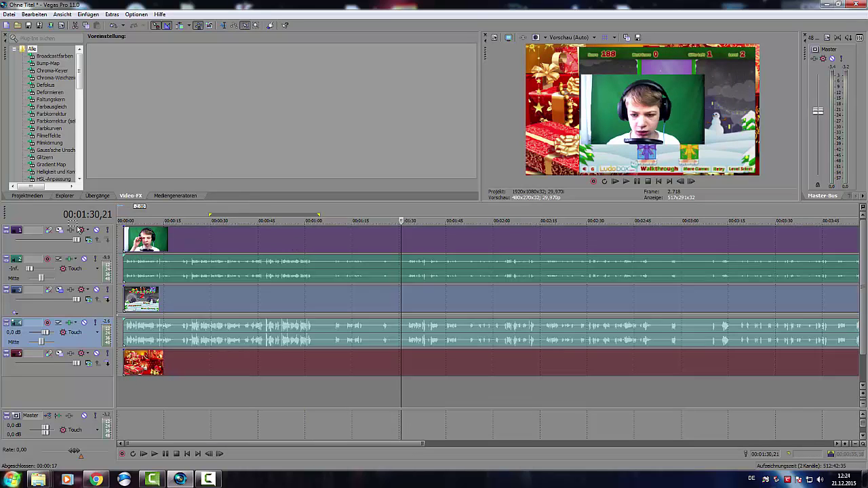
left_click_drag(378, 370, 371, 370)
key("ctrl+z")
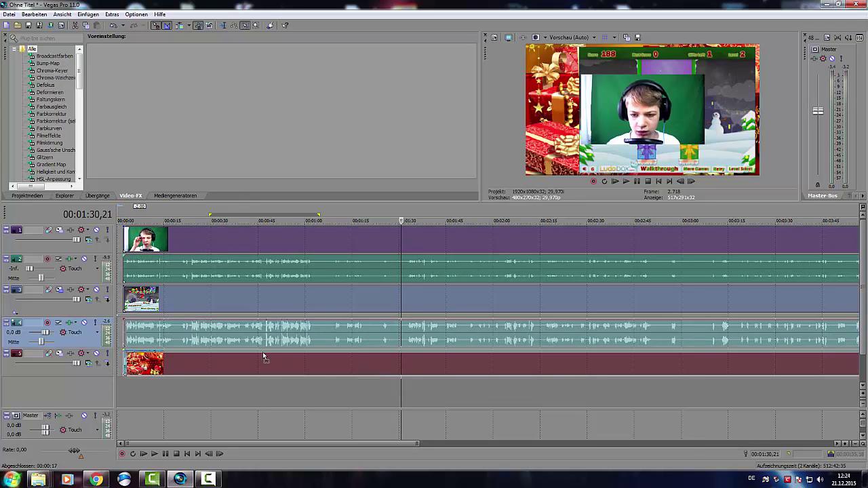
key("ctrl+z")
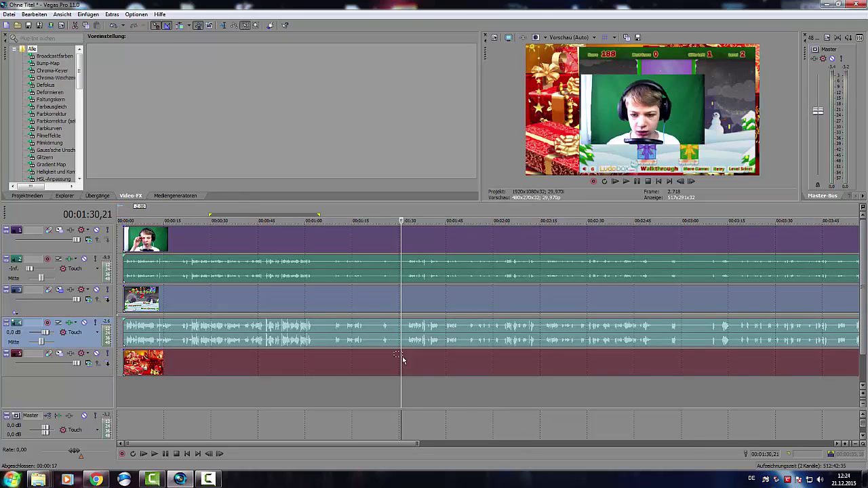
Step: Move all selected clips together to the start of the timeline and play back the opening seconds
mouse_move(227, 244)
left_mouse_down()
mouse_move(236, 250)
mouse_move(180, 252)
left_mouse_up()
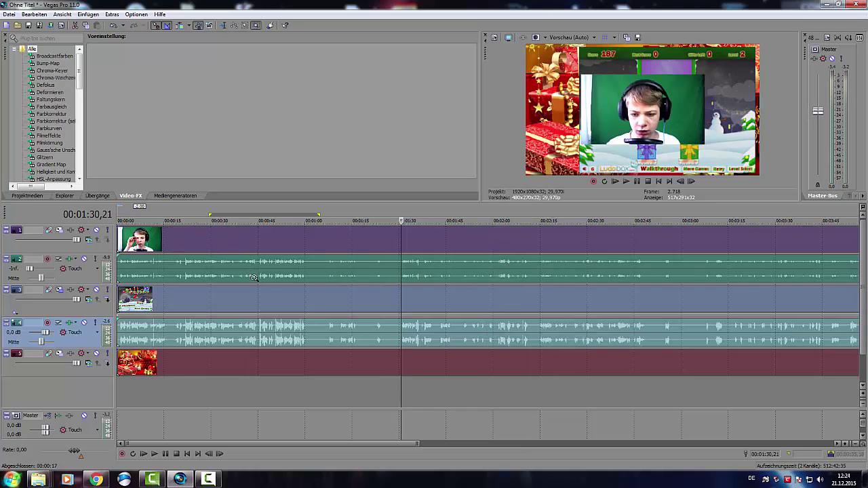
left_click(658, 181)
left_click(625, 181)
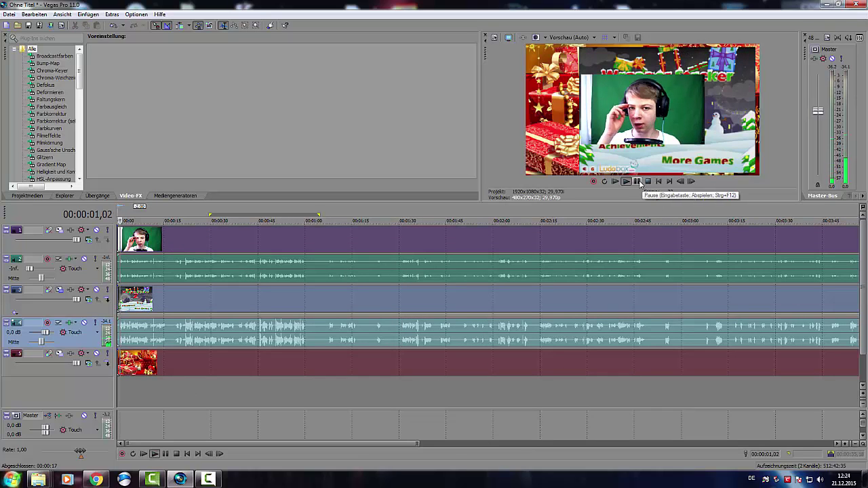
left_click(638, 183)
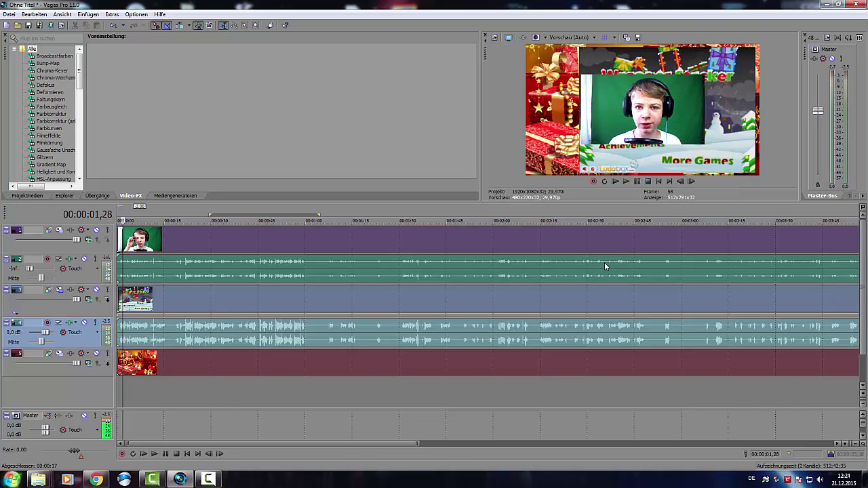
Step: Open Panorama/Cropping for the facecam clip and enable its mask
scroll(605, 267, "down", 4)
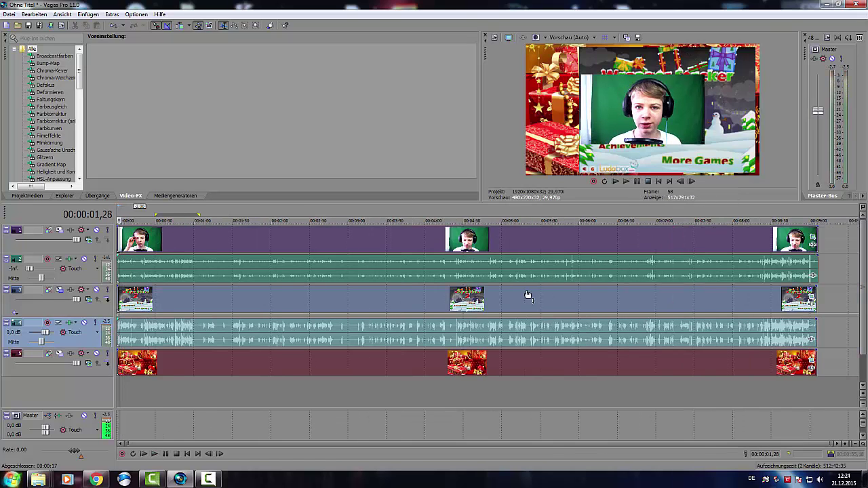
left_click(812, 237)
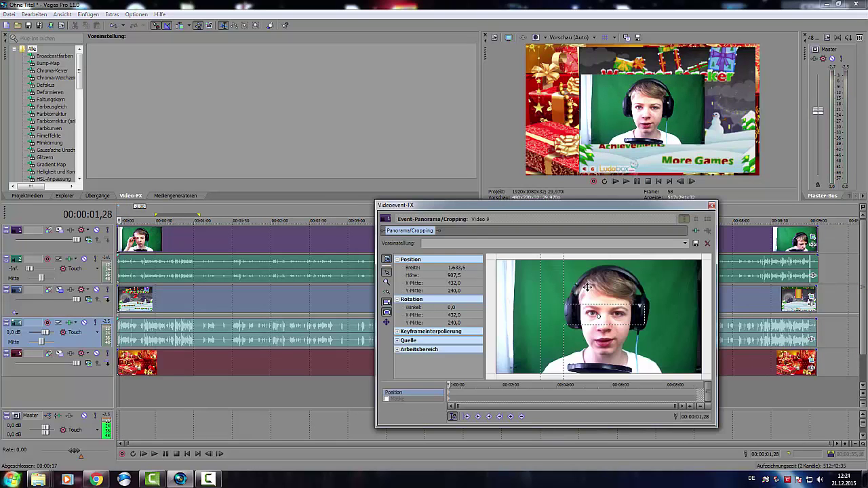
scroll(629, 299, "down", 4)
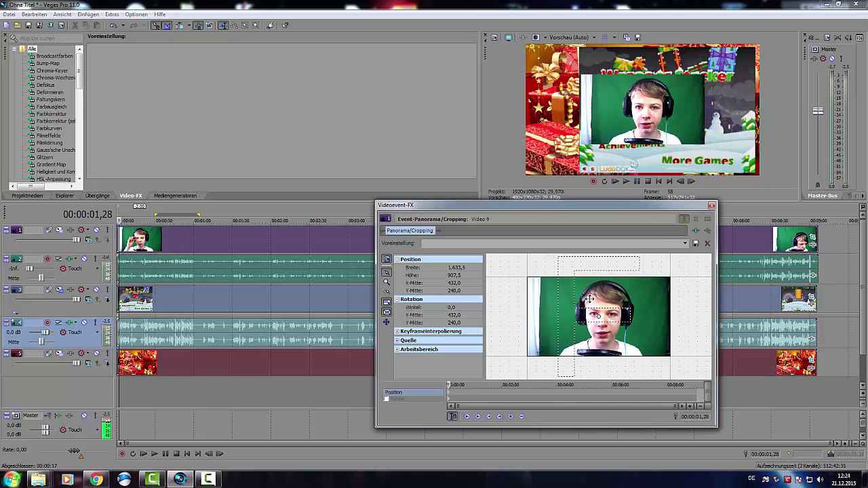
scroll(590, 303, "up", 3)
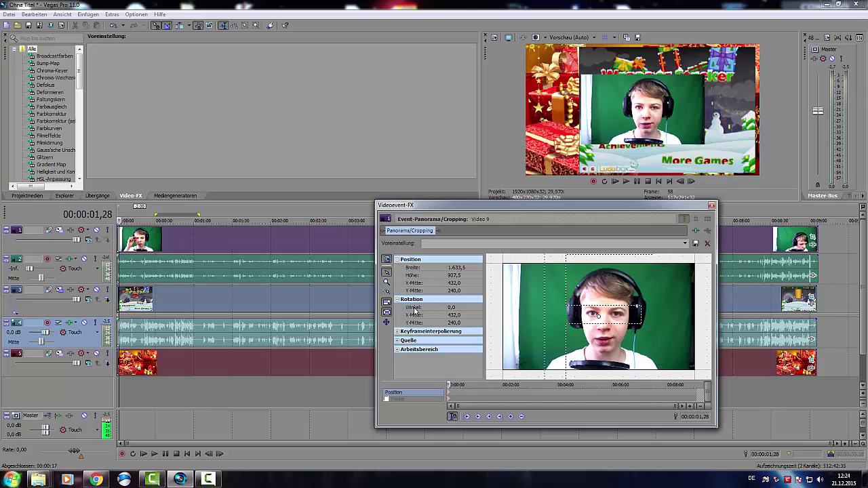
left_click(386, 399)
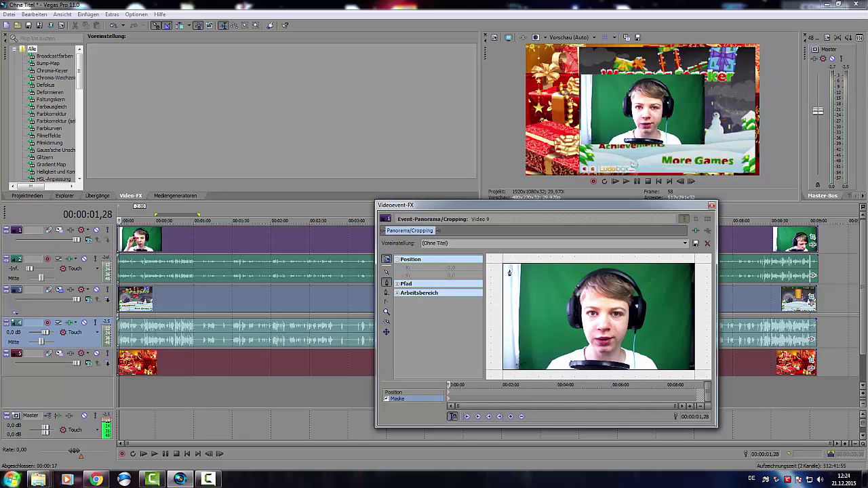
left_click(530, 260)
left_click(521, 378)
left_click(688, 378)
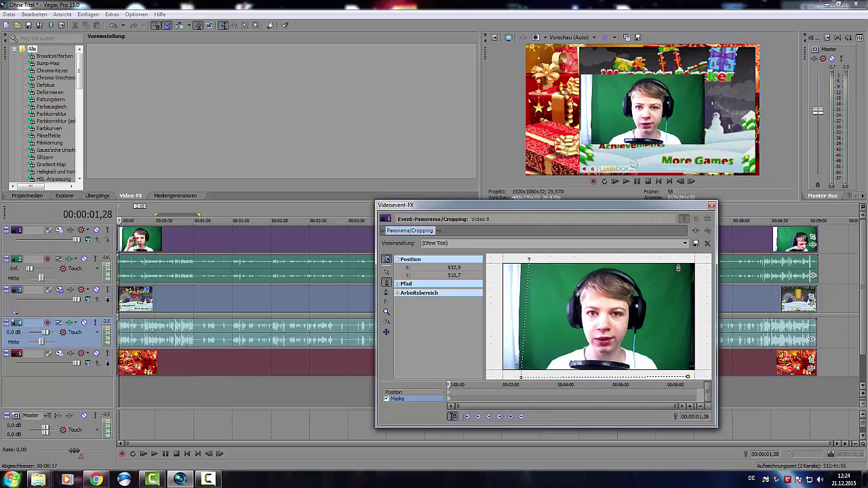
left_click(685, 259)
left_click(529, 260)
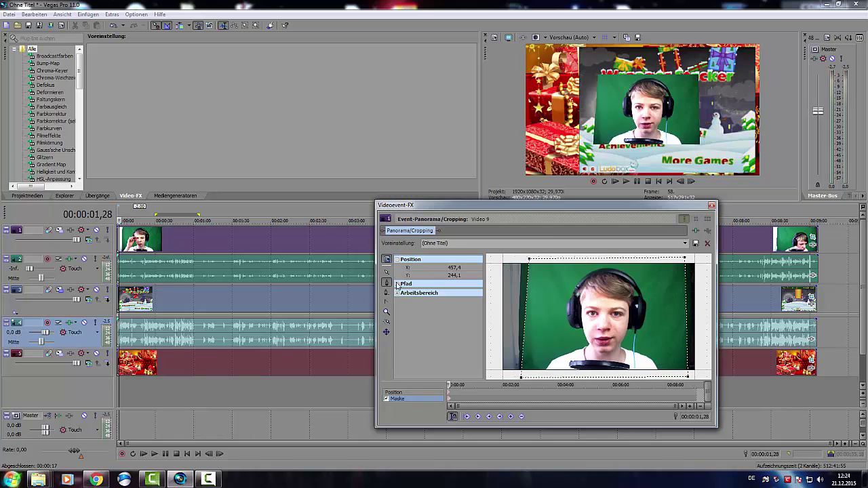
left_click(386, 283)
left_click_drag(521, 378, 598, 212)
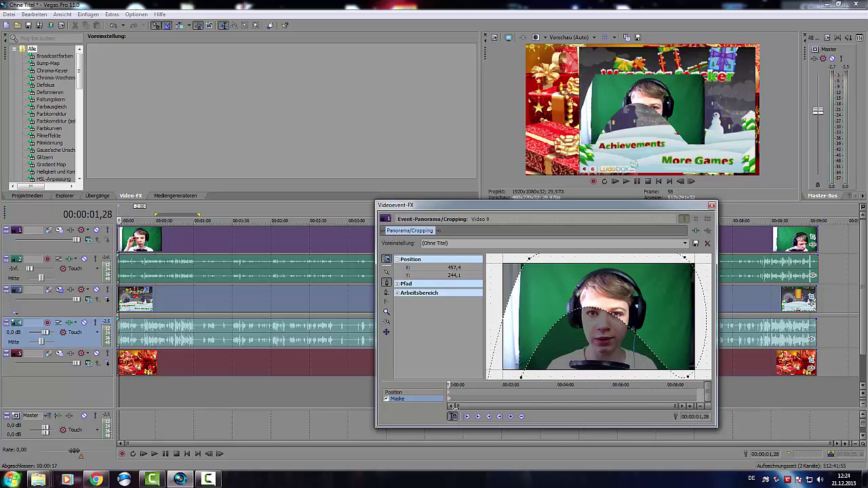
left_click(386, 399)
left_click(386, 399)
key("Delete")
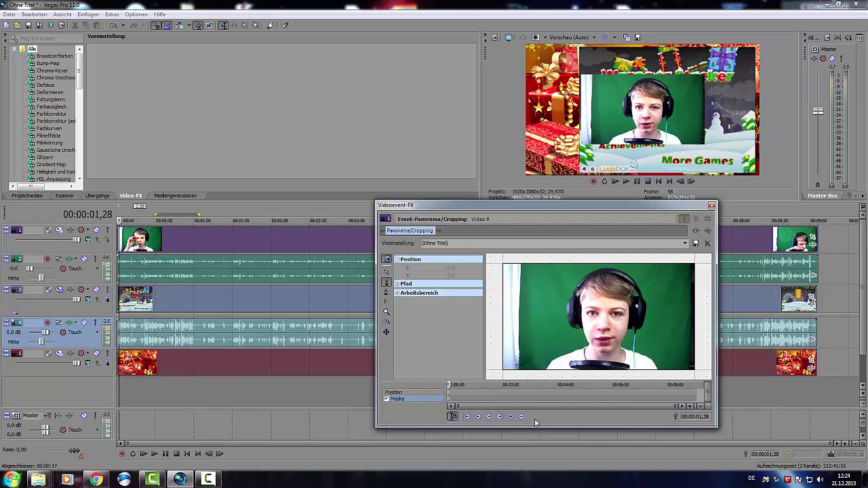
Step: Draw a closed four-point mask around the person and green screen, leaving out both side edges of the facecam image
left_click(529, 262)
left_click(537, 375)
left_click(683, 378)
left_click(676, 260)
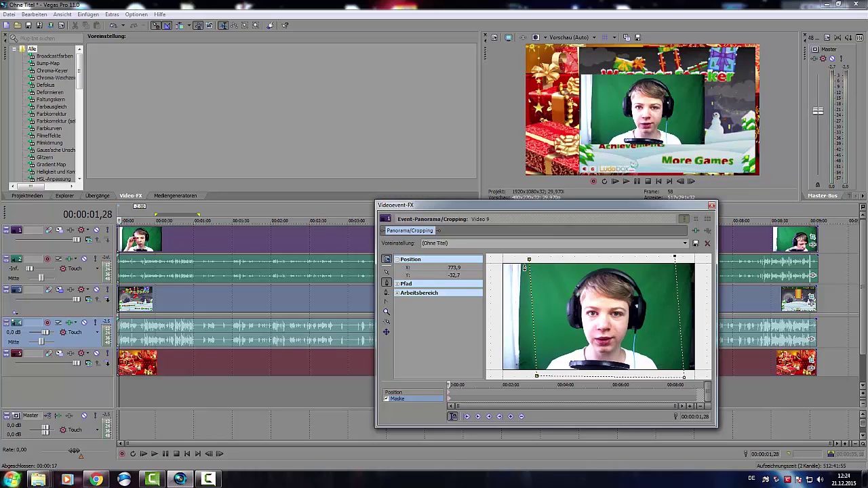
left_click(529, 261)
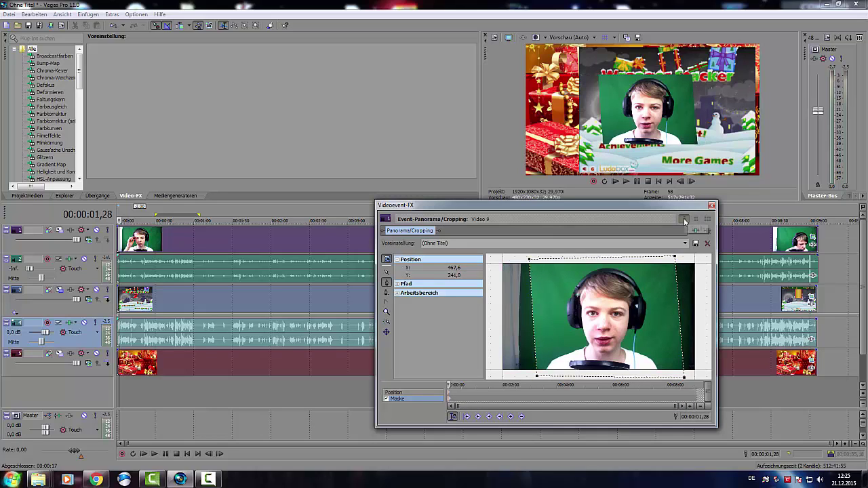
Step: Adjust the mask keyframes so the facecam mask applies from the clip's start at 00:00:00,00
left_click(395, 394)
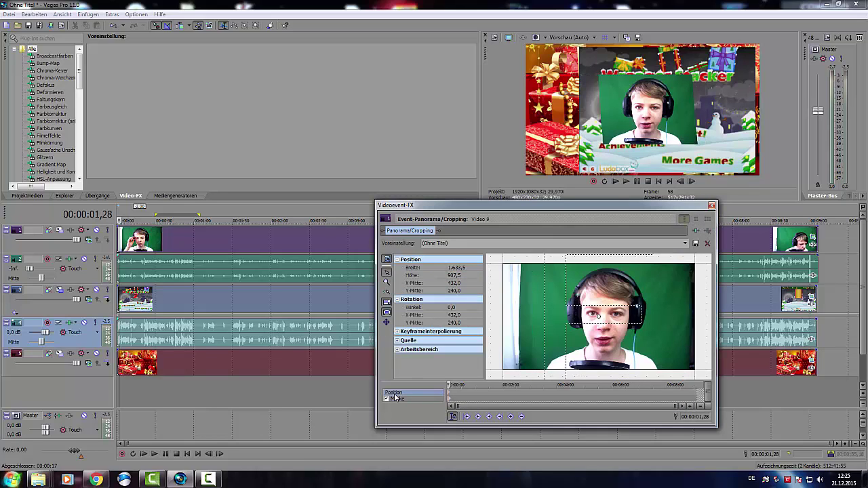
left_click(395, 399)
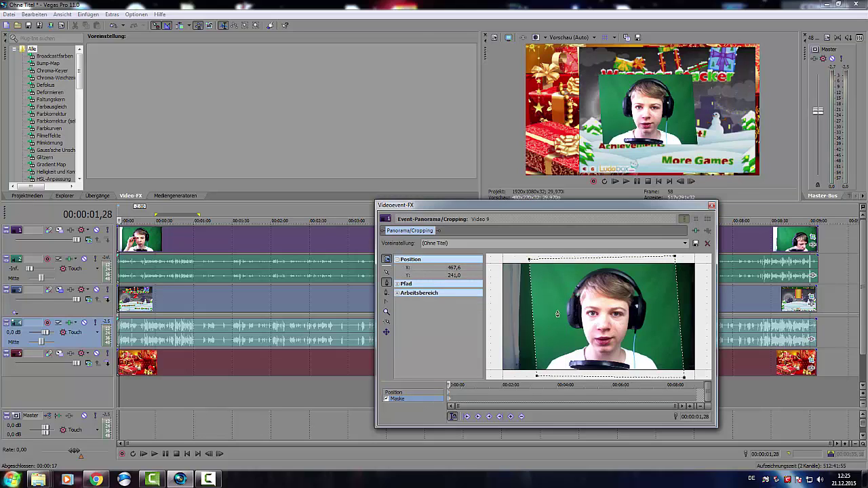
scroll(573, 304, "down", 5)
scroll(573, 304, "up", 3)
scroll(493, 369, "up", 1)
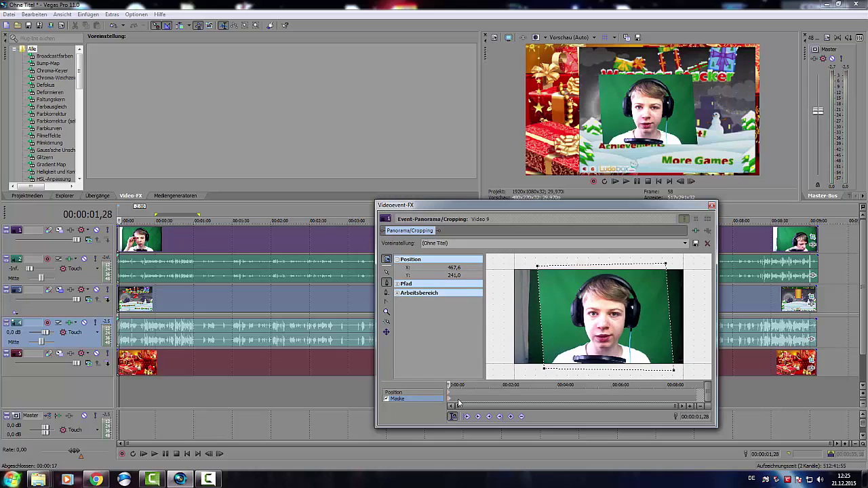
scroll(451, 402, "up", 4)
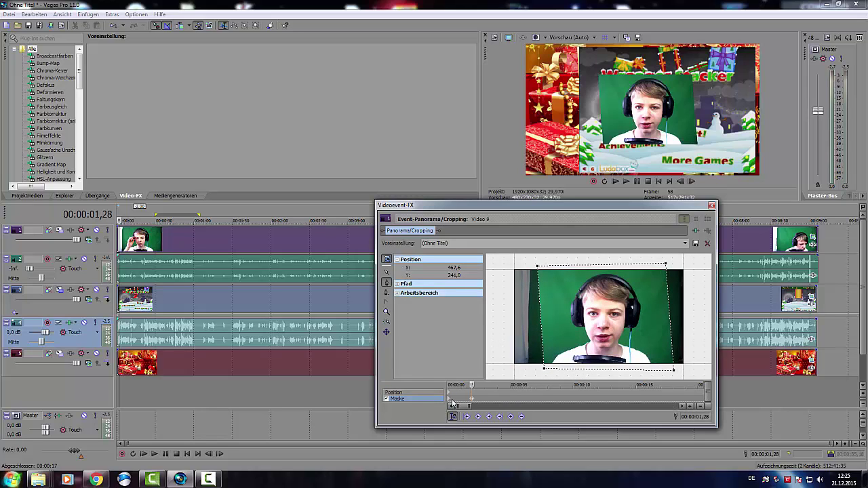
left_click(448, 402)
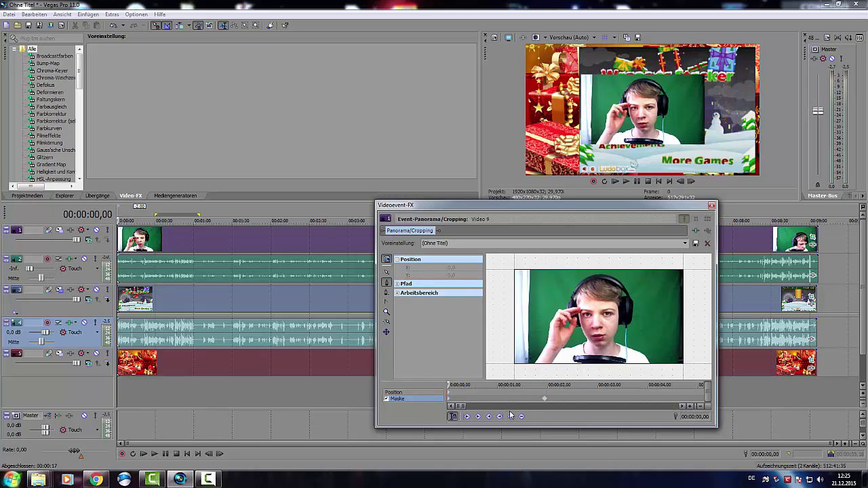
scroll(514, 385, "down", 5)
scroll(514, 385, "up", 3)
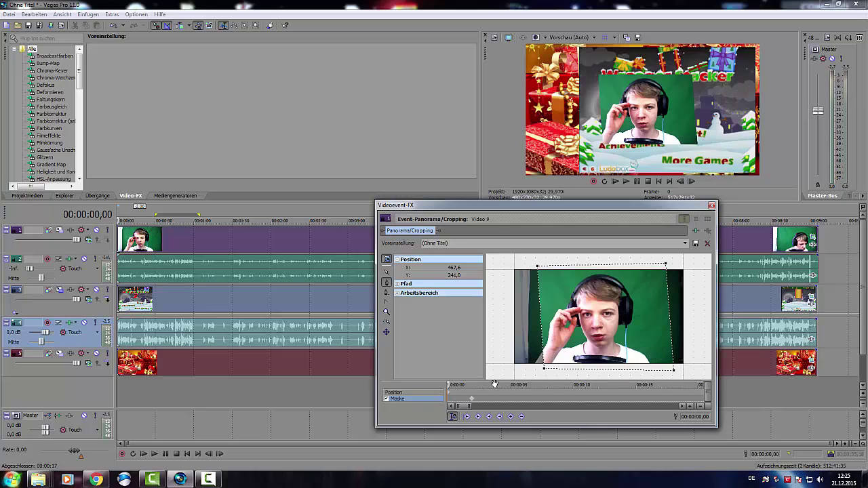
Step: Shrink the facecam to a crop width of about 2,828, place it in the video frame's lower-left corner, and close Panorama/Cropping
left_click(453, 393)
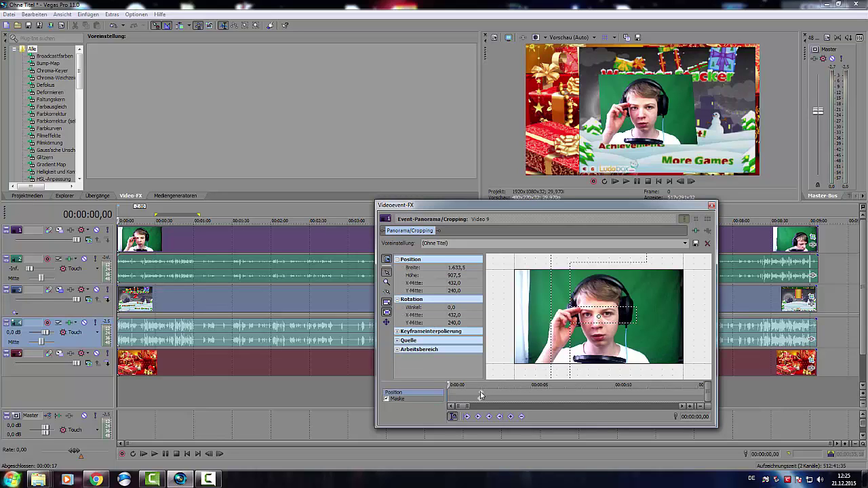
key("space")
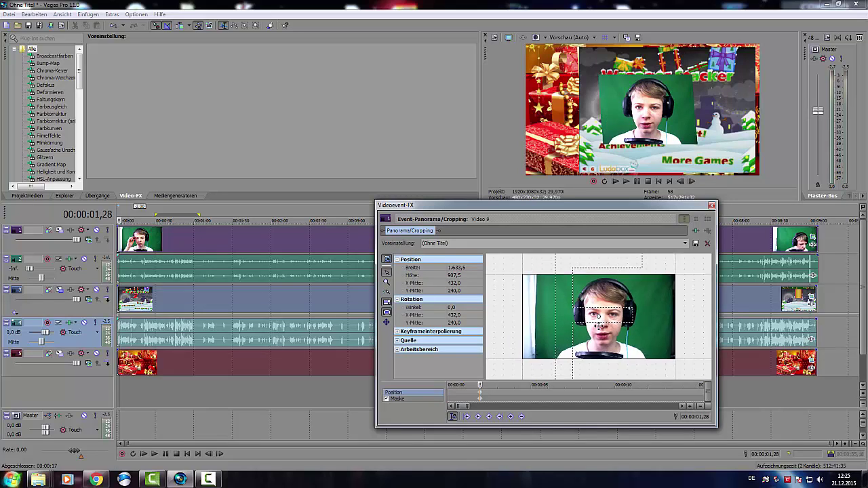
mouse_move(621, 333)
left_mouse_down()
mouse_move(661, 312)
mouse_move(629, 324)
left_mouse_up()
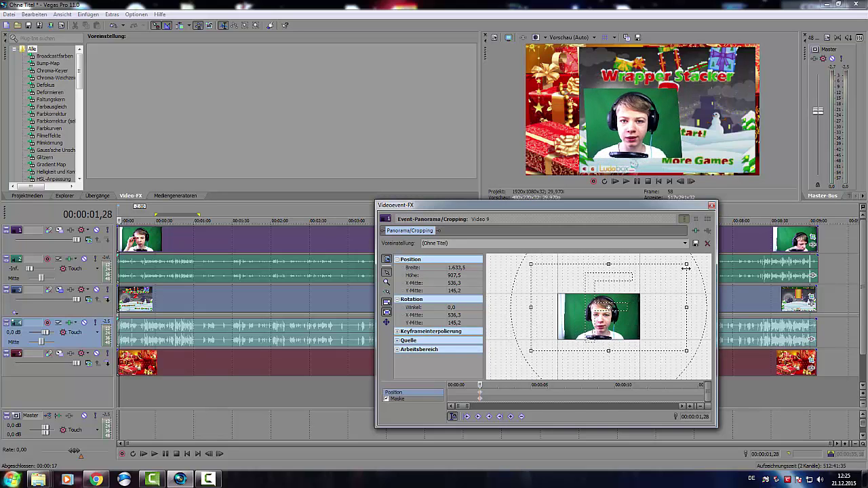
left_click_drag(685, 265, 740, 239)
left_click_drag(598, 359, 694, 315)
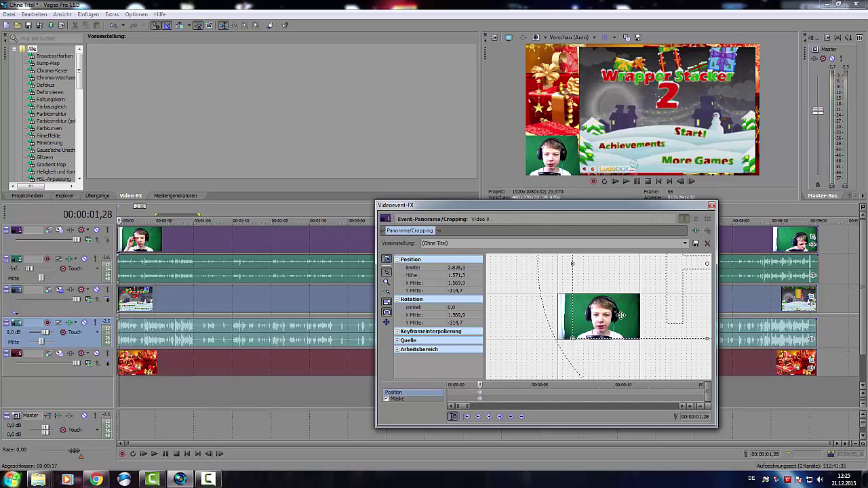
left_click(513, 42)
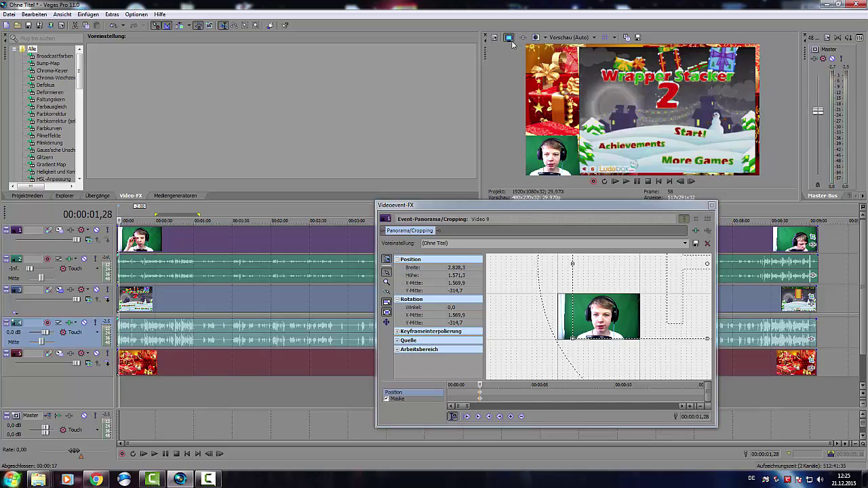
left_click(711, 205)
Step: Show the available Chroma-Keyer presets among the video effects
left_click(162, 197)
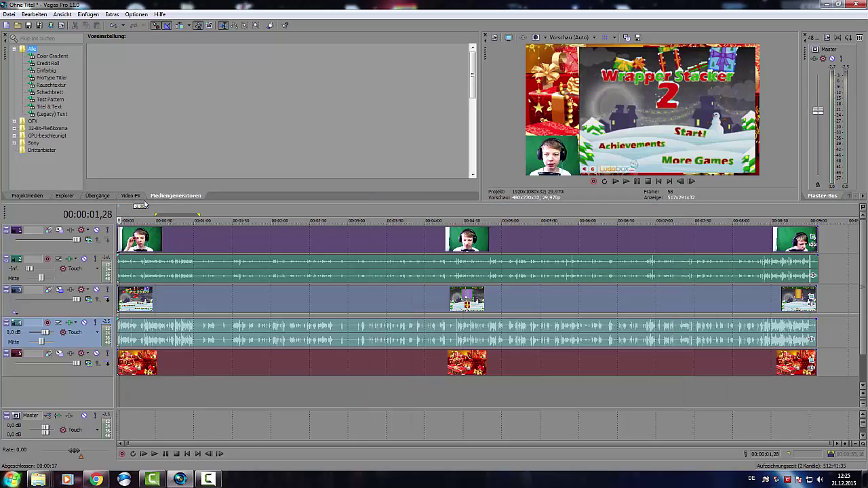
left_click(136, 196)
left_click(52, 70)
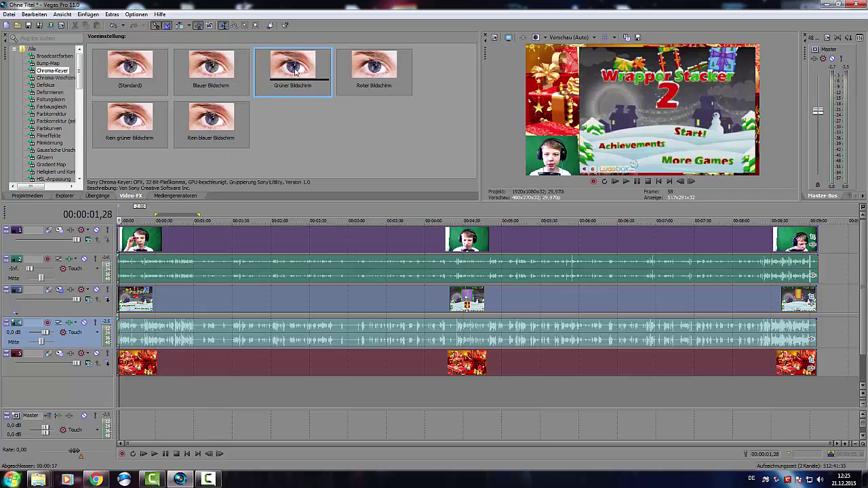
Step: Add the Sony Chroma-Keyer plug-in to the facecam clip's event effects
left_click(813, 245)
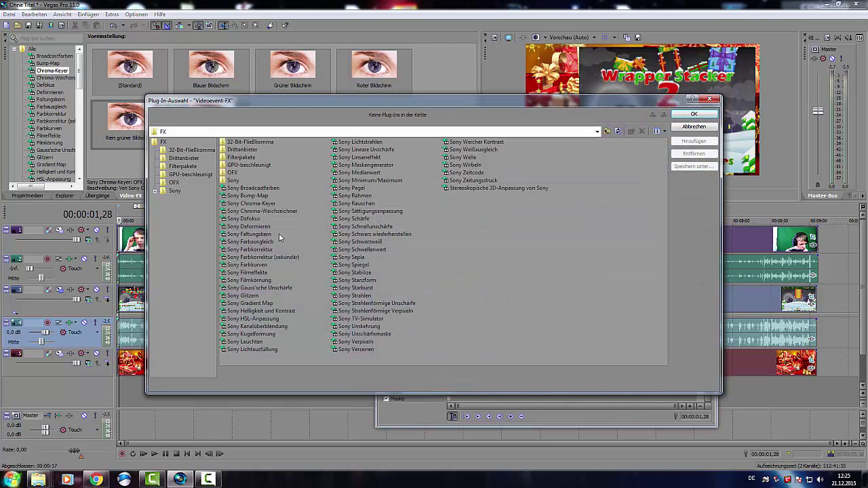
left_click(250, 205)
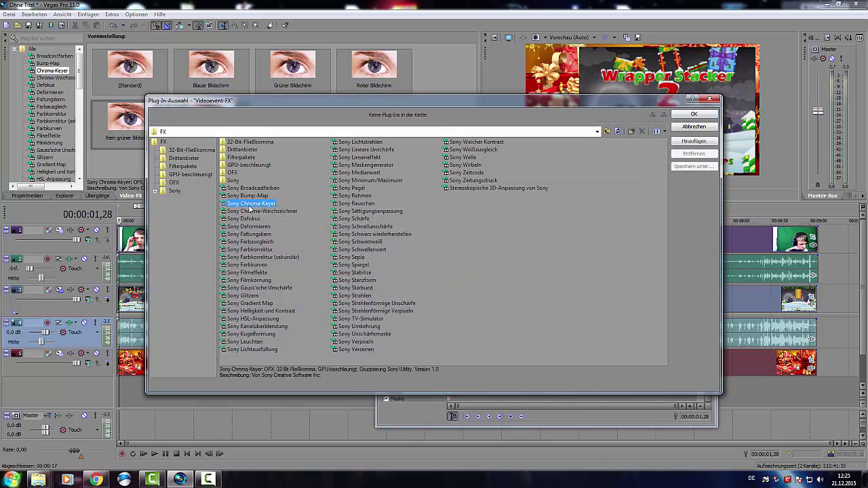
left_click(692, 115)
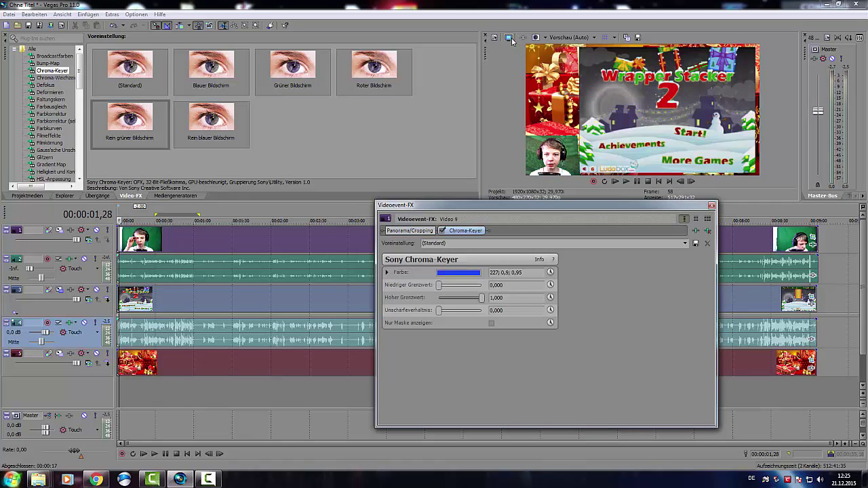
Step: Sample the facecam's green backdrop as key colour 122; 0,45; 0,43, and set the low threshold to 0,495 and the high threshold to 0,000
left_click(458, 273)
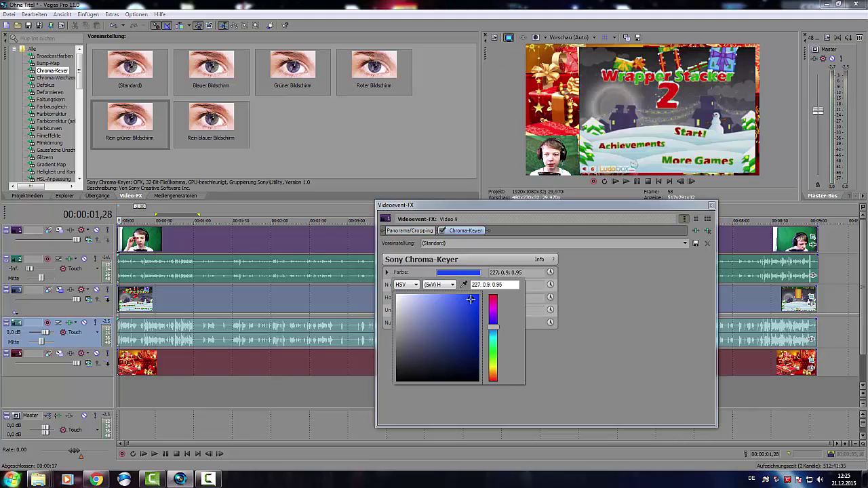
left_click(465, 286)
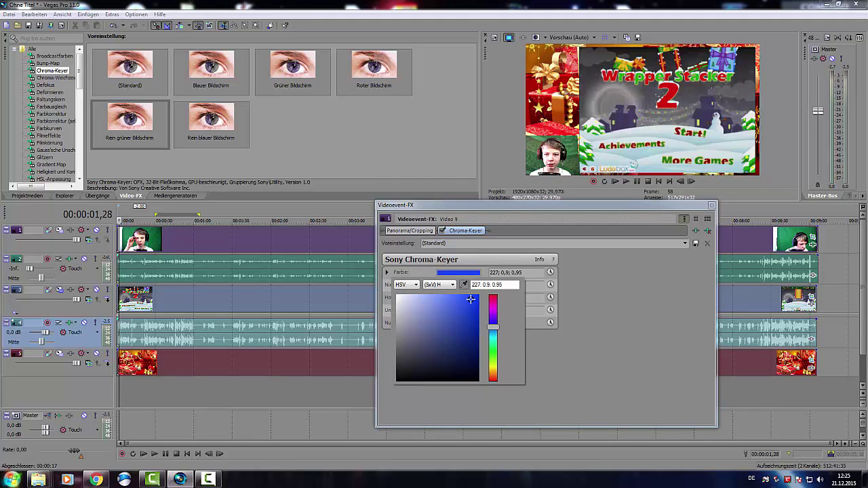
left_click(571, 147)
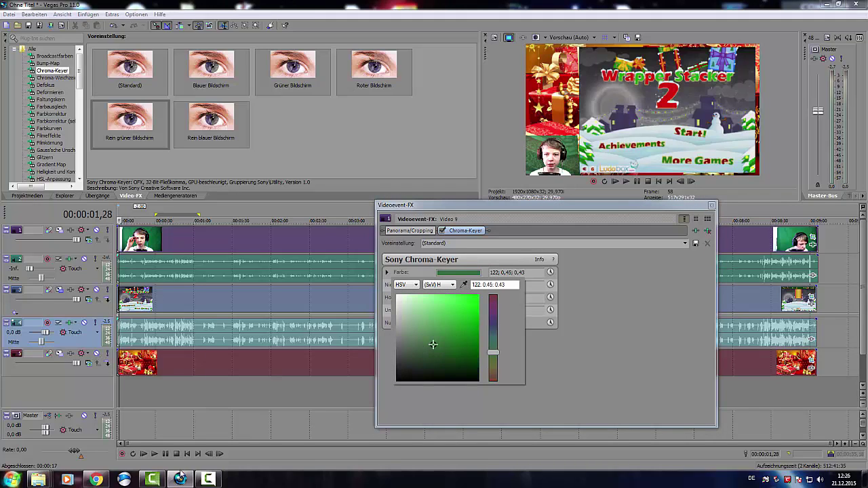
left_click(665, 343)
mouse_move(441, 288)
left_mouse_down()
mouse_move(452, 286)
mouse_move(464, 301)
mouse_move(456, 303)
mouse_move(461, 287)
mouse_move(460, 300)
mouse_move(475, 299)
mouse_move(438, 300)
left_mouse_up()
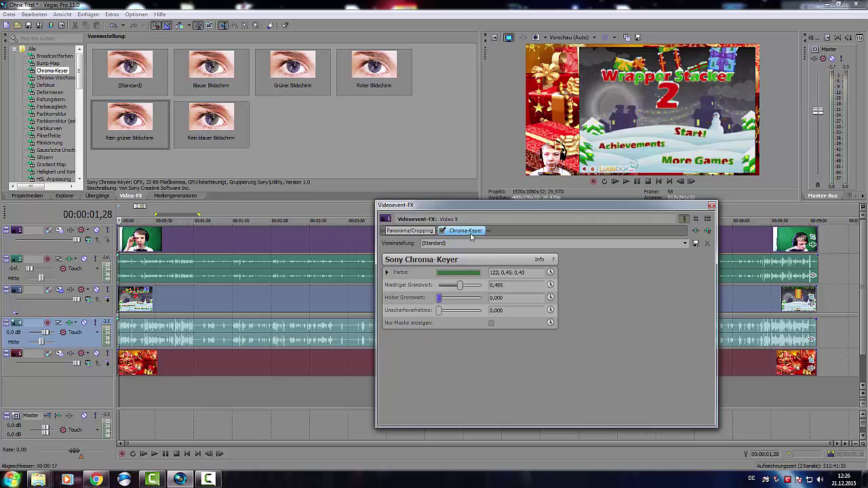
Step: Remove the manually configured Chroma-Keyer from the facecam clip and apply the Grüner Bildschirm preset to it instead
left_click(708, 230)
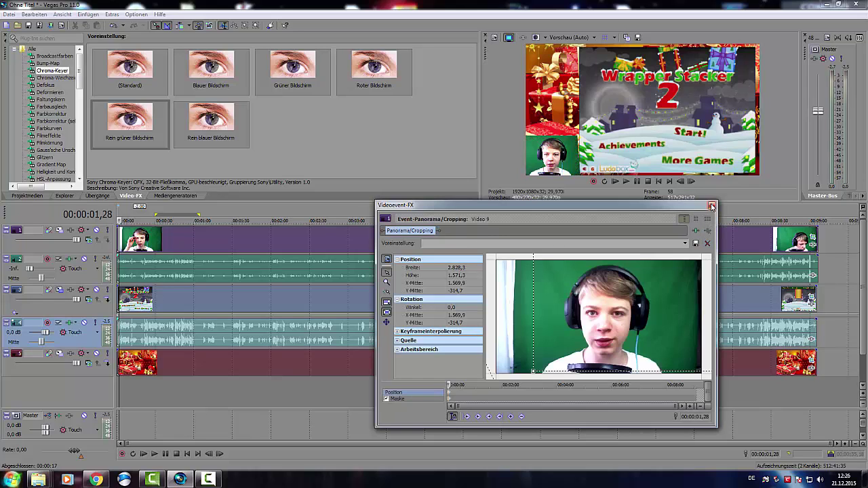
left_click(711, 206)
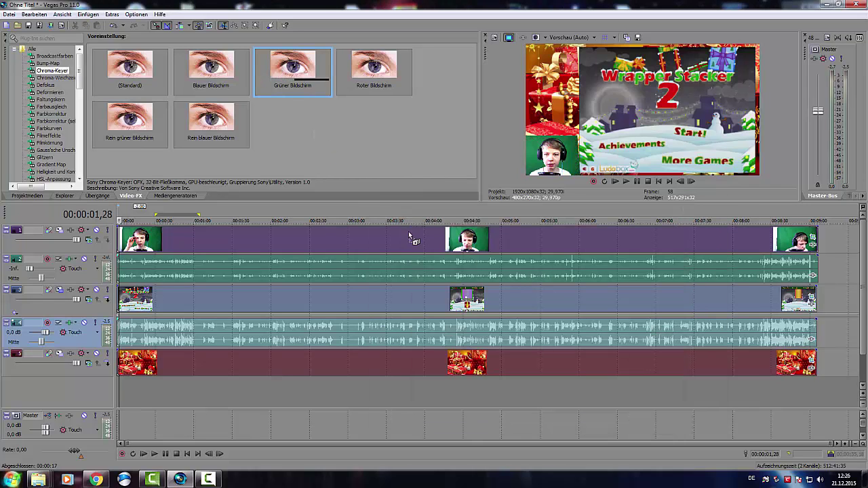
left_click_drag(410, 238, 410, 237)
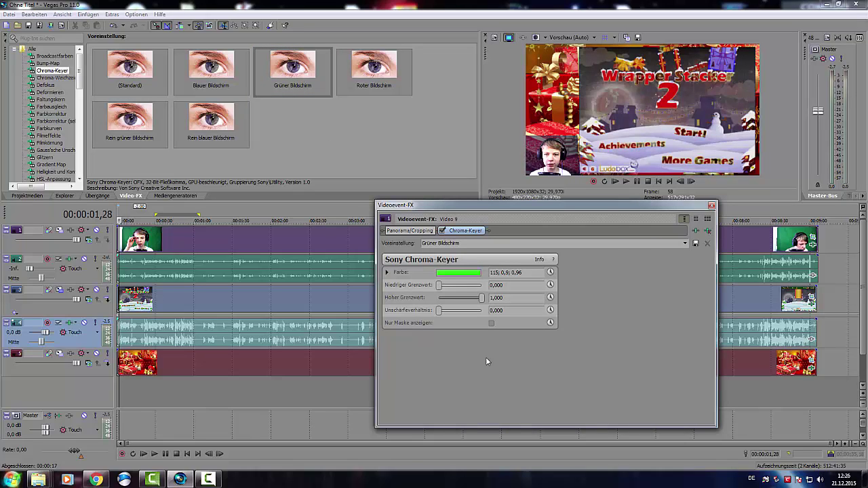
Step: Remove the Grüner Bildschirm Chroma-Keyer from the facecam, gameplay and Christmas background clips
left_click(707, 231)
left_click(712, 206)
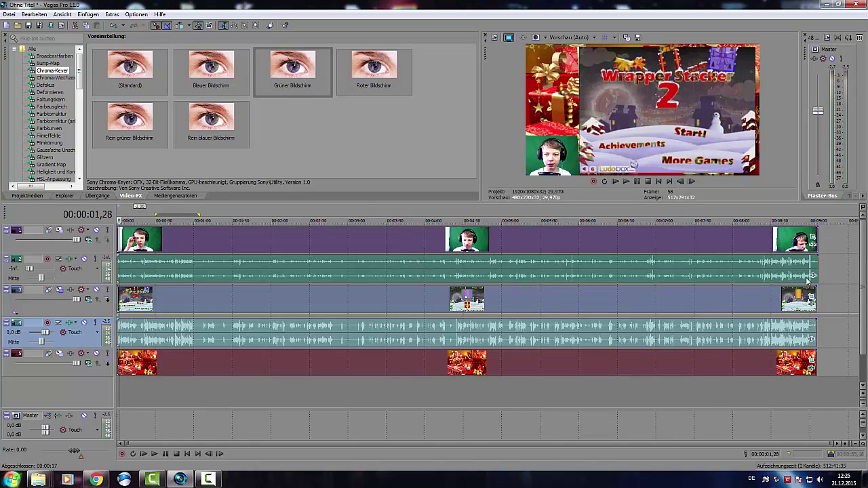
left_click(812, 309)
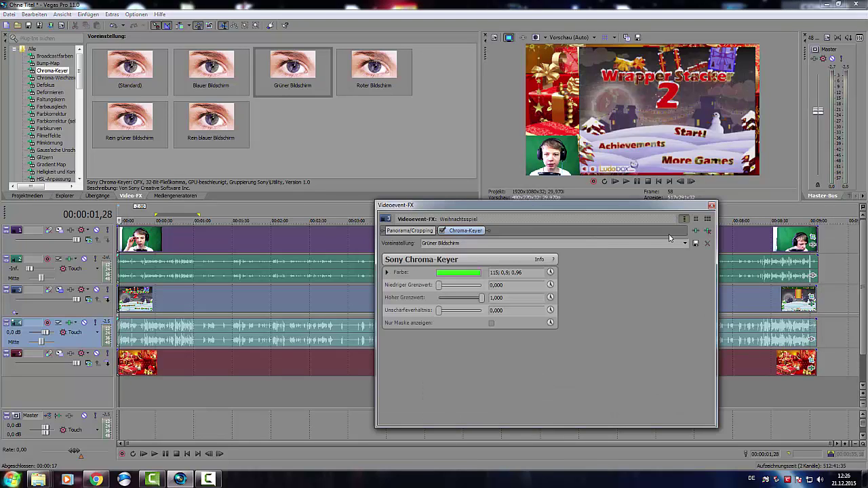
left_click(708, 231)
left_click(712, 205)
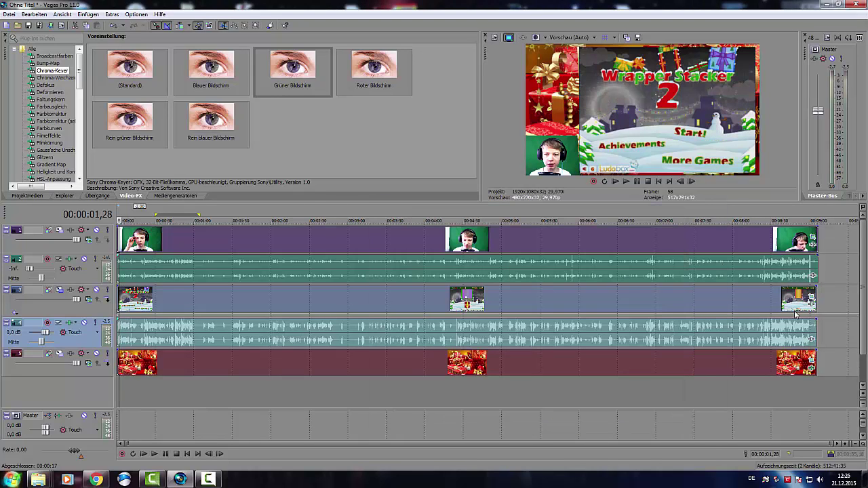
left_click(812, 369)
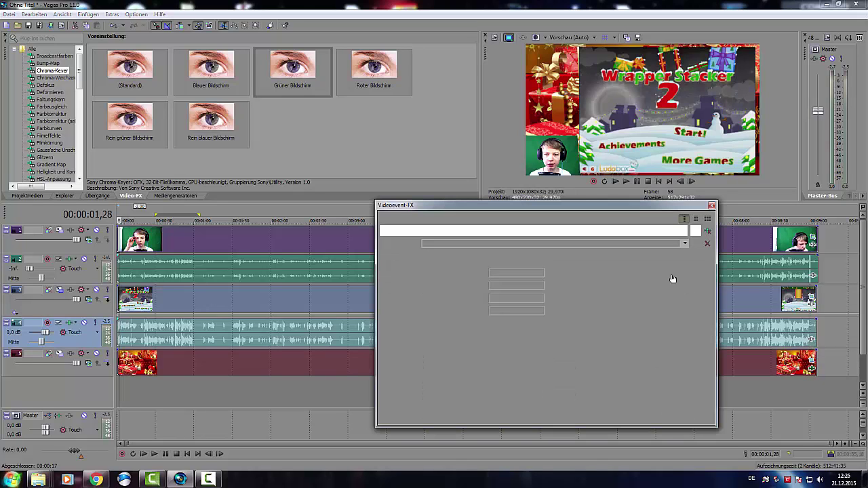
left_click(708, 230)
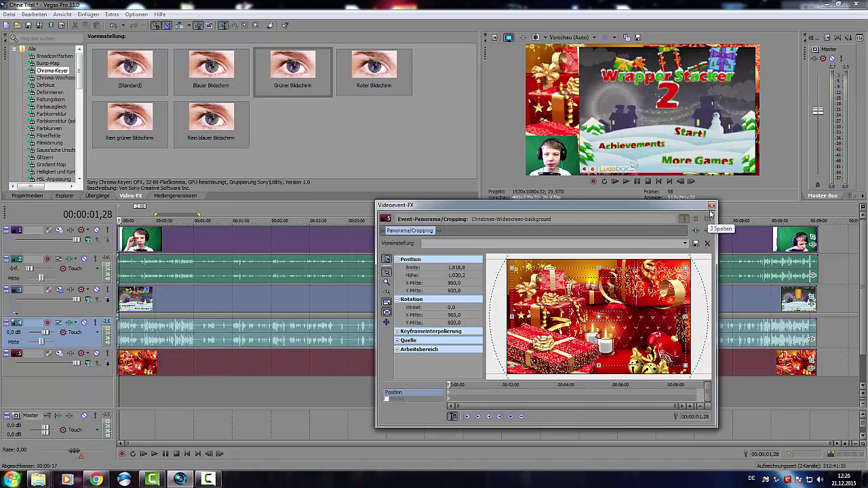
left_click(712, 205)
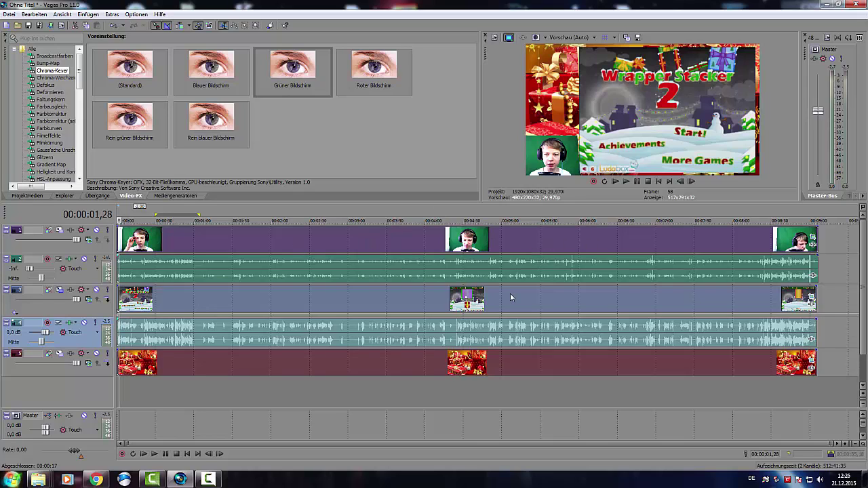
Step: Apply the Rein grüner Bildschirm Chroma-Keyer preset to the facecam clip only and set its low threshold to 0,895
left_click(240, 236)
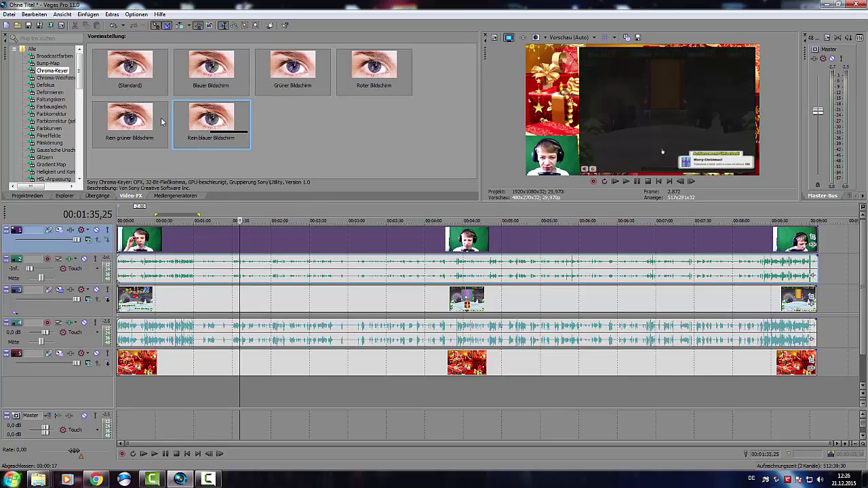
left_click_drag(118, 122, 251, 247)
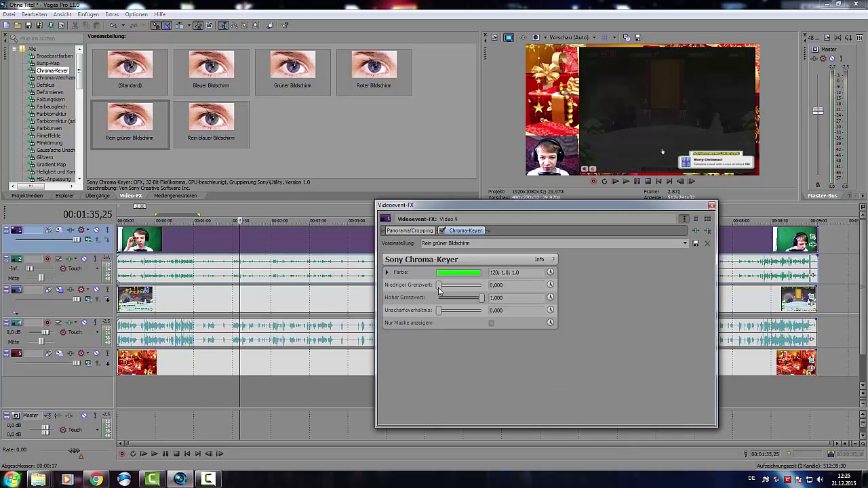
left_click_drag(439, 286, 475, 285)
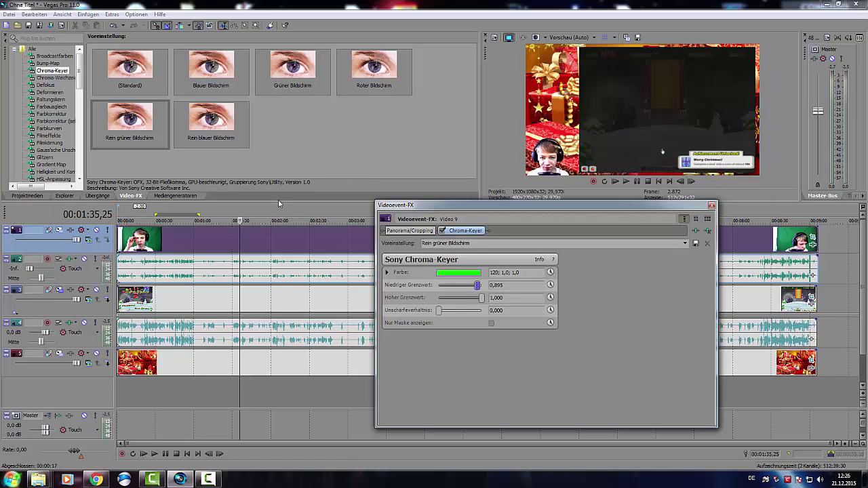
Step: Refine the facecam key at 00:02:10,11 with low threshold 0,768 and high threshold 0,916, and close the effect settings
left_click(285, 216)
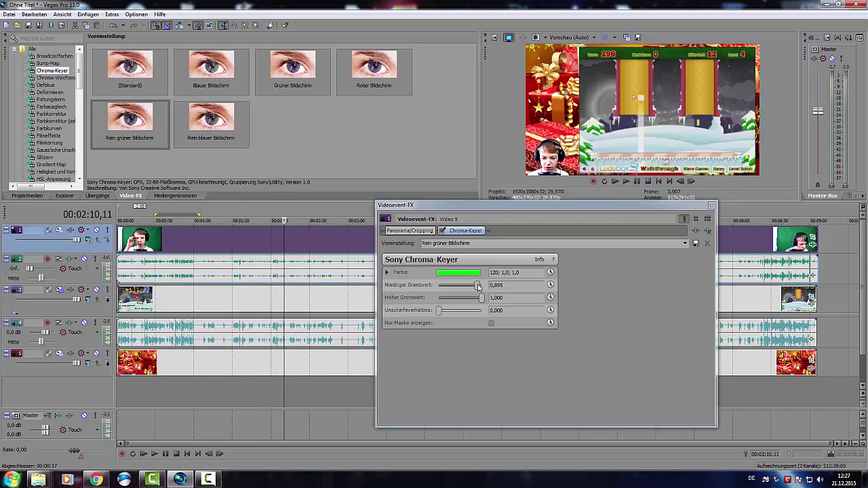
left_click_drag(478, 285, 464, 299)
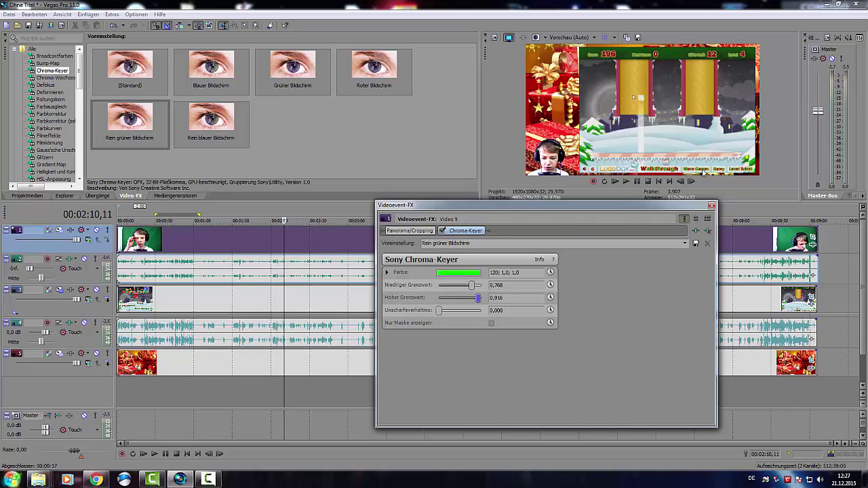
left_click(712, 205)
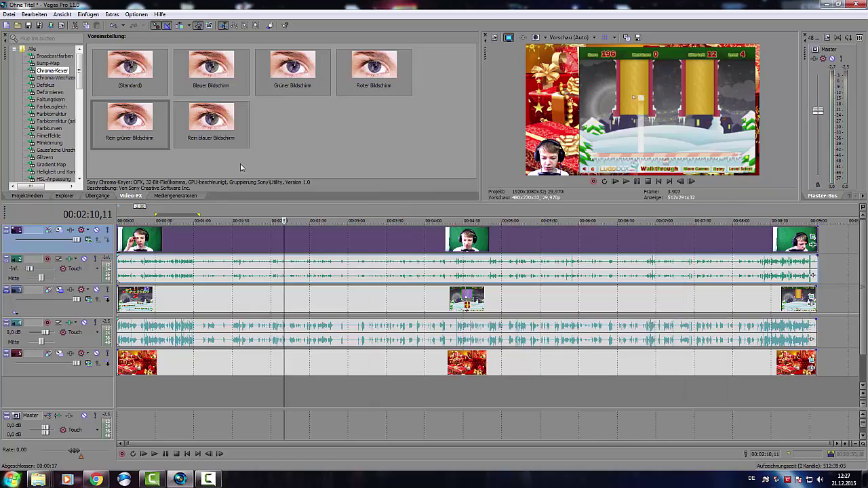
Step: Play the project from the start for about five seconds to check the keyed facecam and its sync
left_click(659, 182)
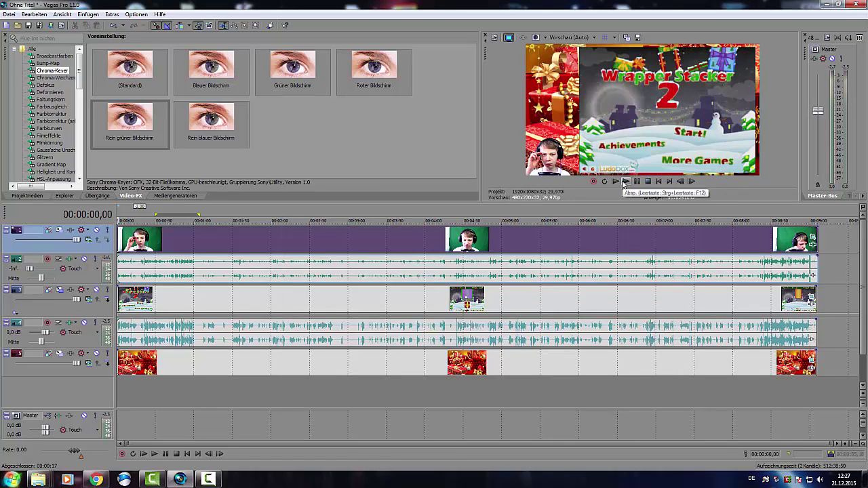
left_click(625, 181)
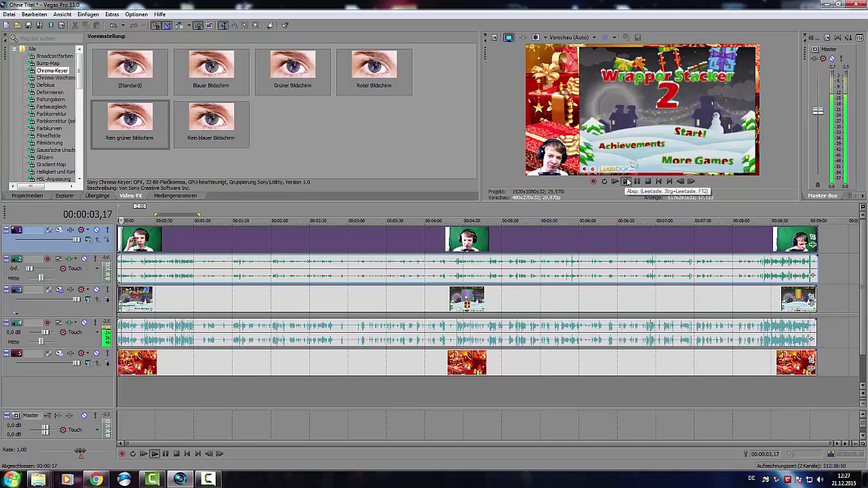
left_click(636, 182)
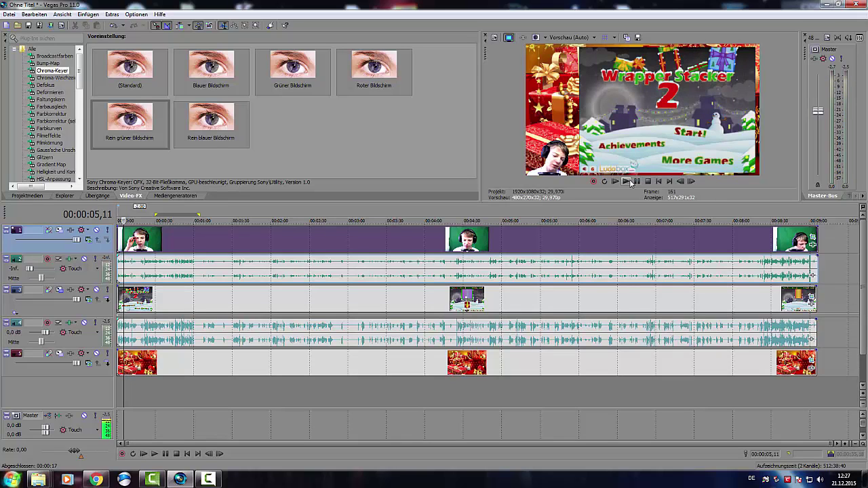
Step: Split the facecam video and audio at 00:00:00,02 and delete the short piece before the split
scroll(224, 274, "up", 5)
scroll(224, 273, "up", 10)
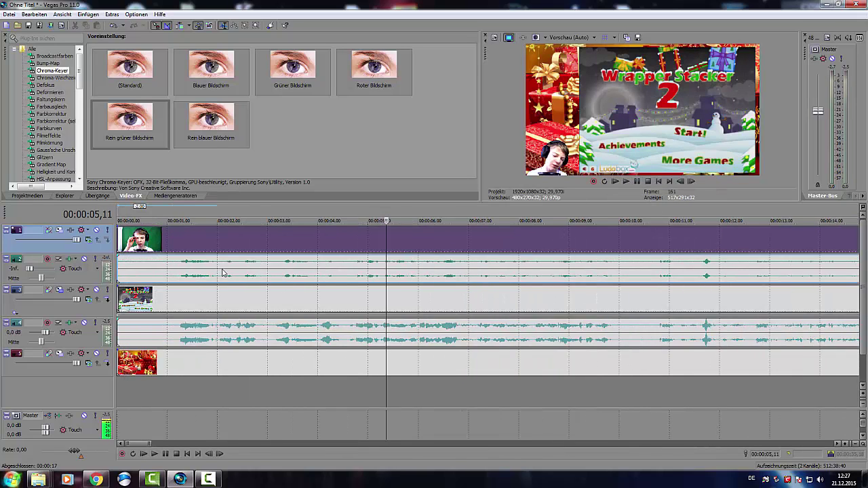
left_click(183, 291)
scroll(230, 297, "up", 6)
key("Delete")
scroll(231, 298, "down", 1)
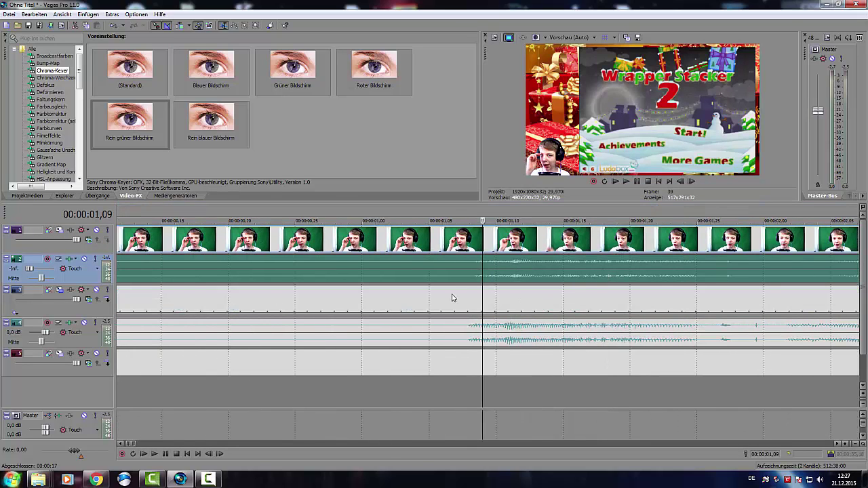
scroll(453, 297, "down", 3)
left_click(127, 264)
key("s")
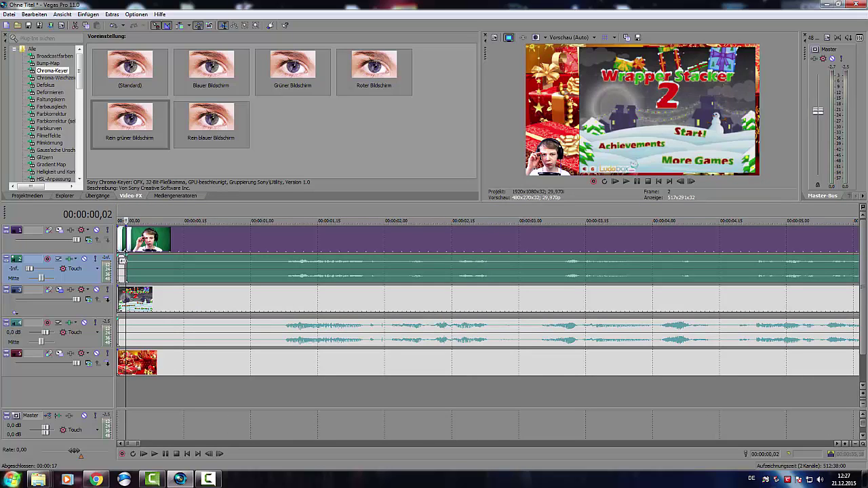
left_click(122, 263)
key("Delete")
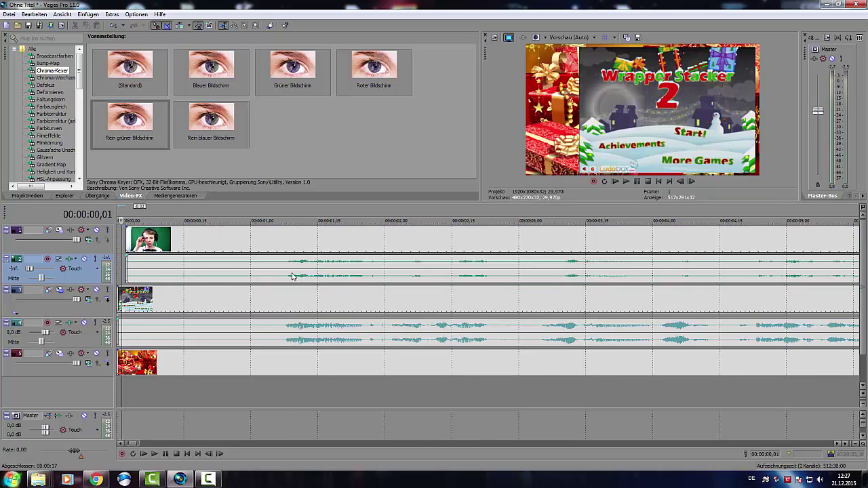
Step: Shift the facecam video and audio about one frame earlier to align its waveform with the gameplay audio near 00:00:01,08
left_click(286, 275)
scroll(296, 277, "up", 4)
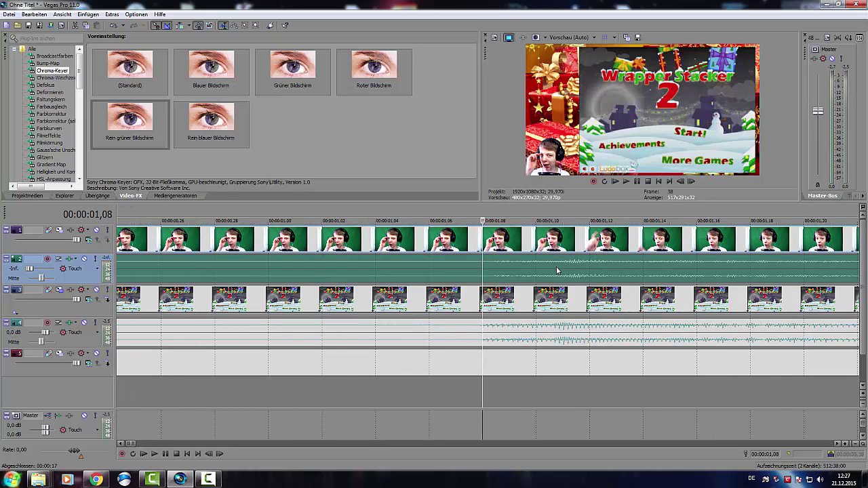
left_click_drag(552, 270, 545, 270)
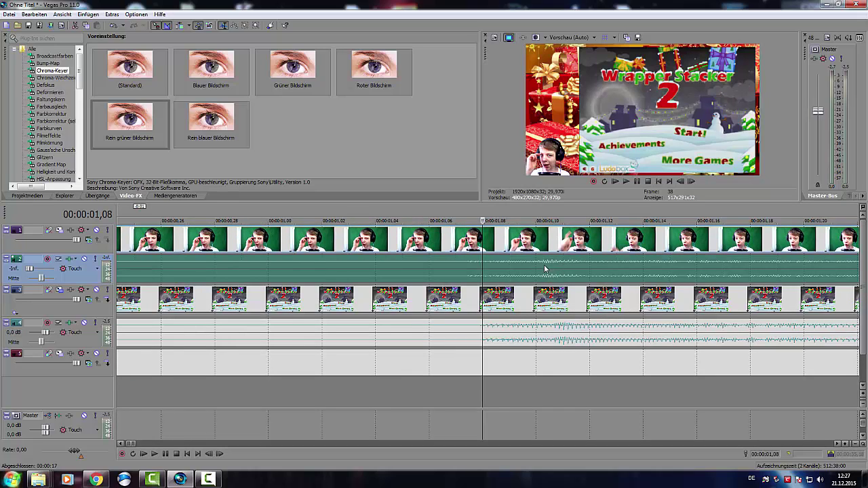
Step: Play back the passage after 00:00:01,08 and compare the facecam and gameplay waveforms around 00:00:01,04
left_click(626, 181)
left_click(638, 182)
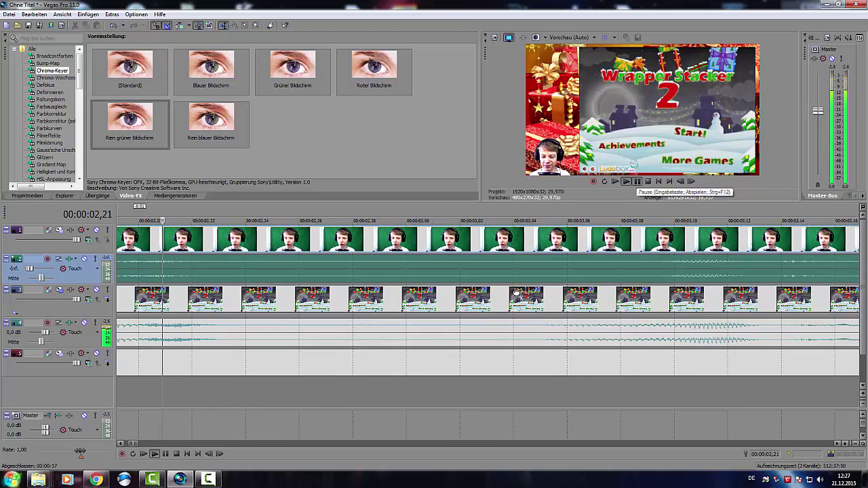
scroll(184, 273, "down", 2)
left_click(163, 271)
scroll(319, 264, "up", 3)
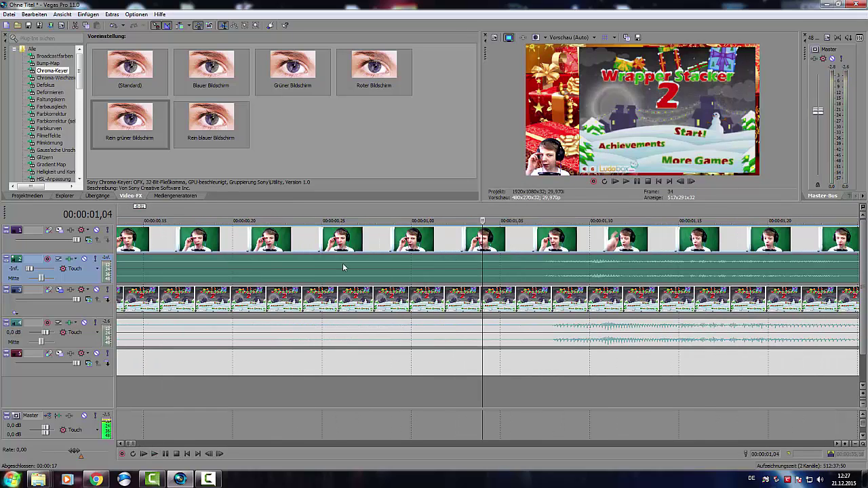
Step: Shift the facecam about one frame later, then split the gameplay and background at 00:00:00,02 and delete the short pieces before it
left_click_drag(547, 263, 556, 267)
scroll(298, 355, "down", 4)
left_click(124, 303)
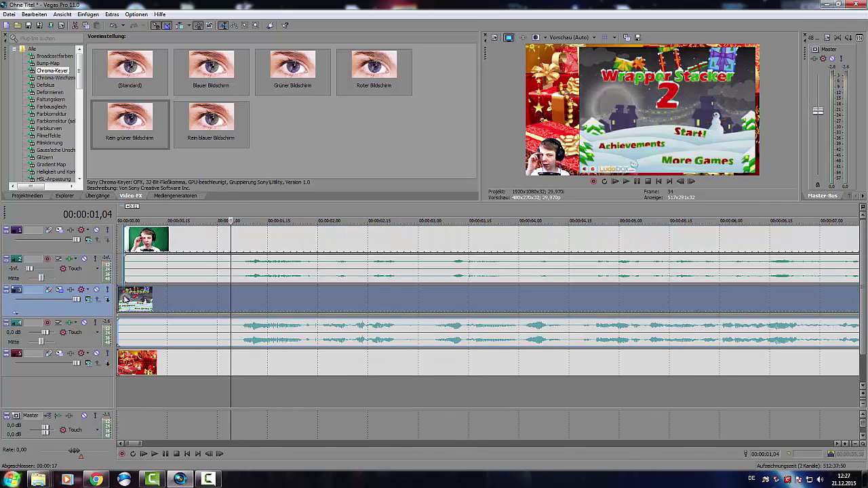
key("s")
left_click(126, 359)
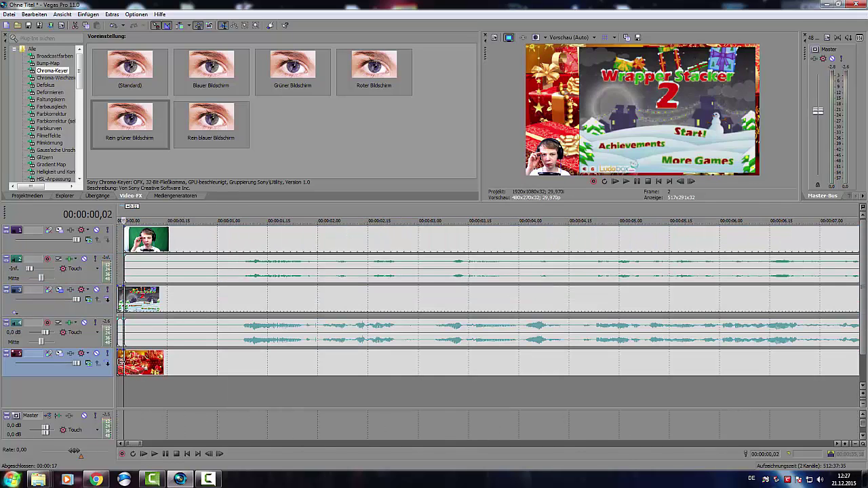
left_click(121, 361)
key("Delete")
left_click(121, 327)
key("Delete")
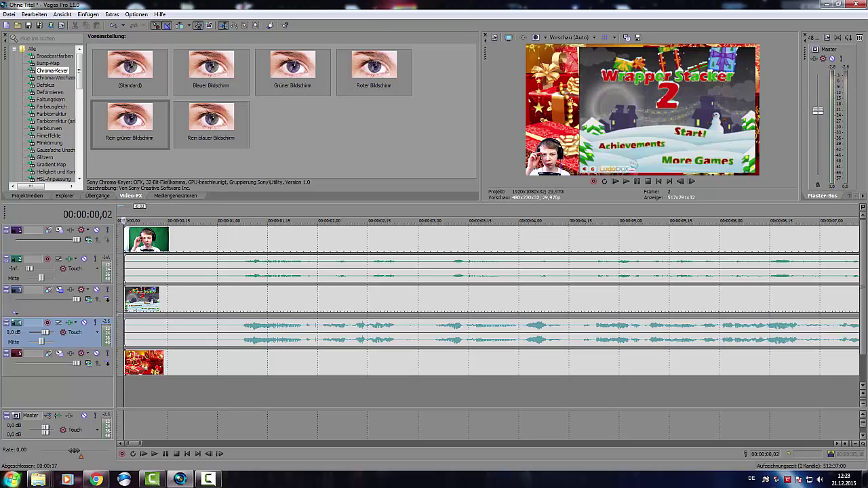
Step: Add the Sony Gauss'sche Unschärfe effect to the Christmas background image event
scroll(599, 251, "down", 10)
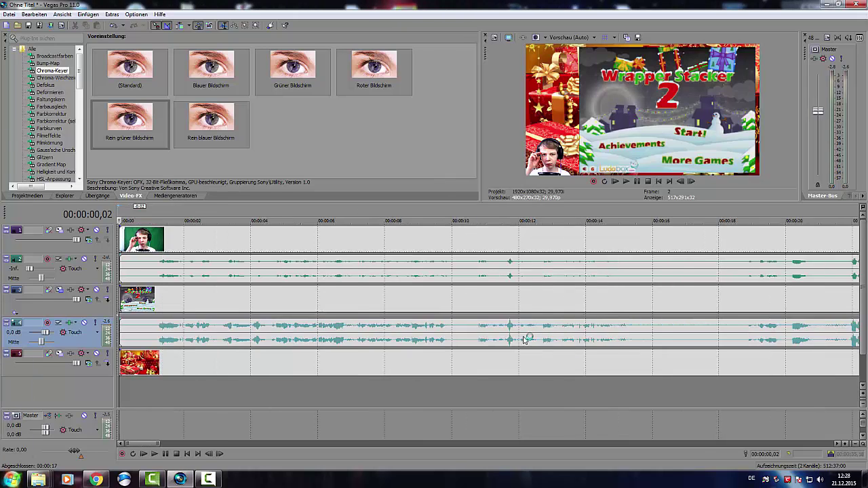
scroll(621, 338, "down", 2)
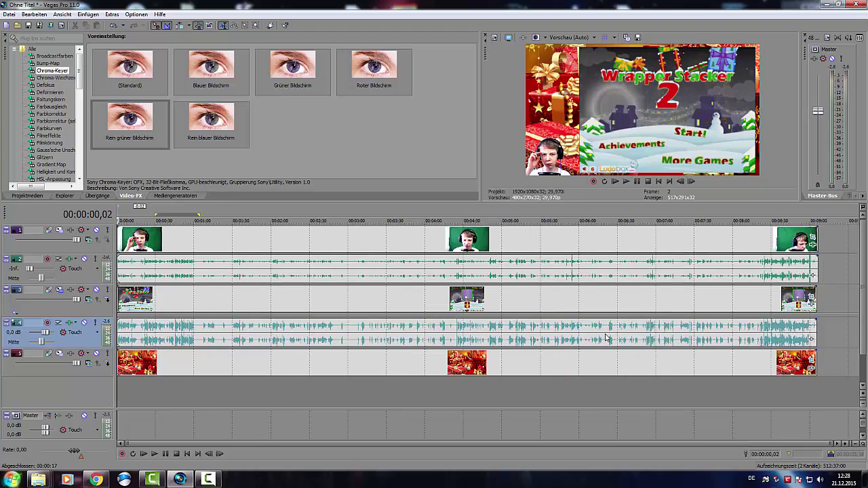
left_click(813, 361)
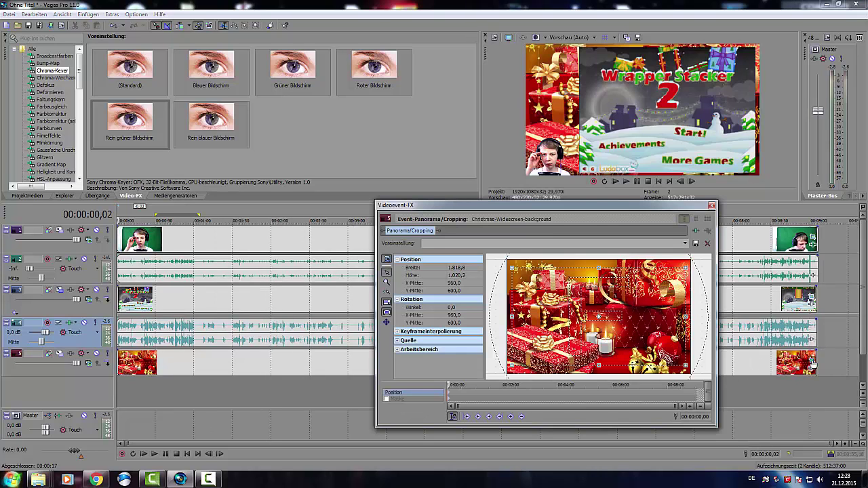
left_click(712, 207)
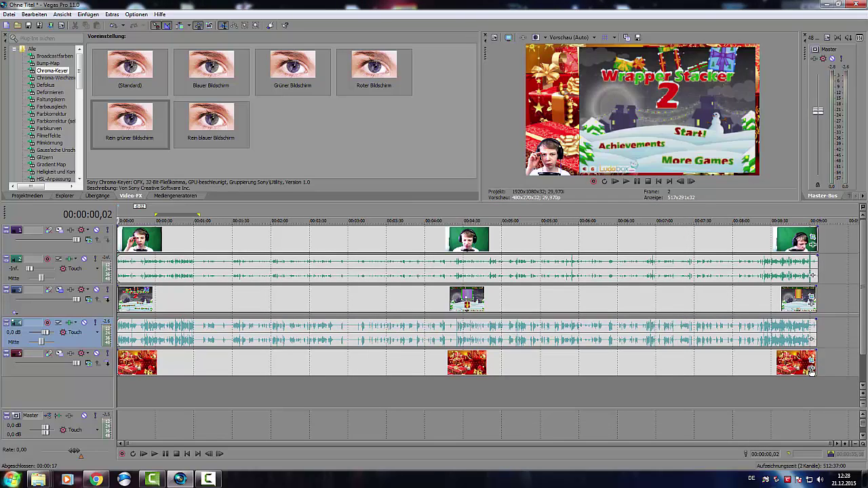
left_click(812, 365)
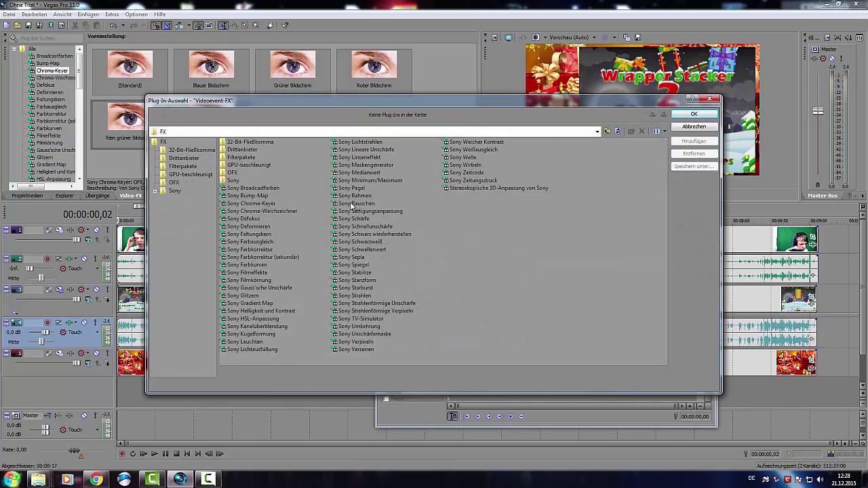
double_click(265, 289)
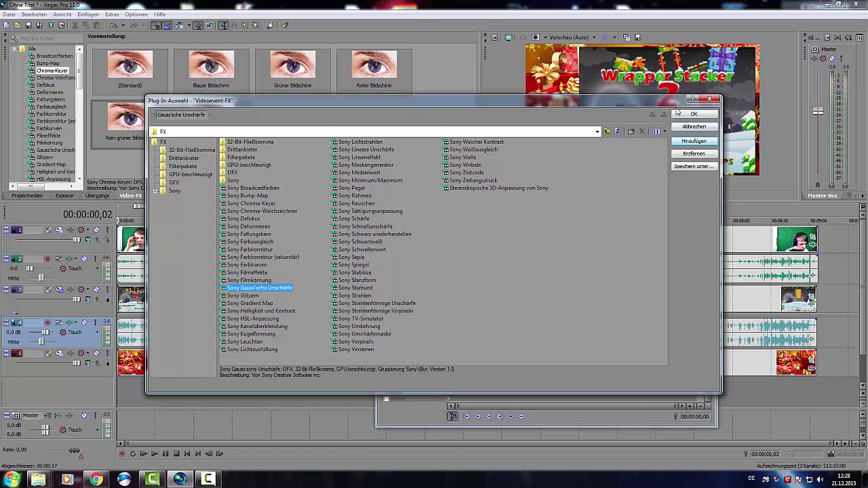
left_click(694, 114)
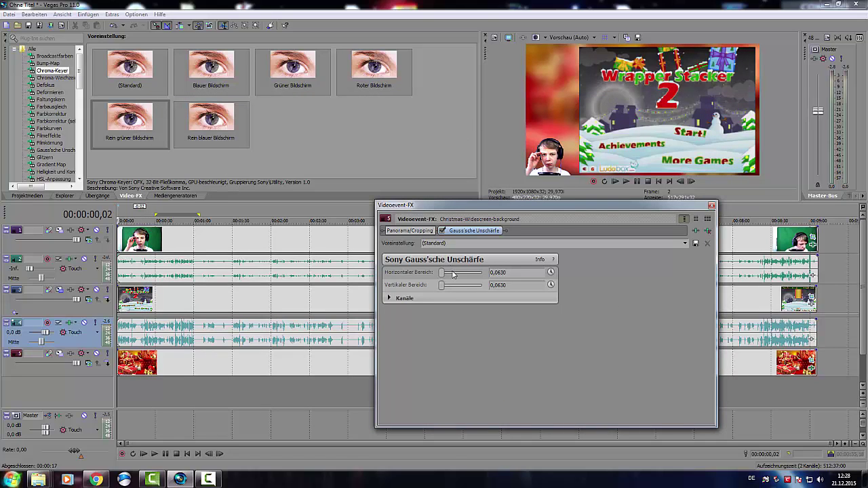
Step: Reduce the background blur's horizontal range to 0,0421, lower its vertical range as well, and close the effect settings
left_click_drag(442, 276, 439, 287)
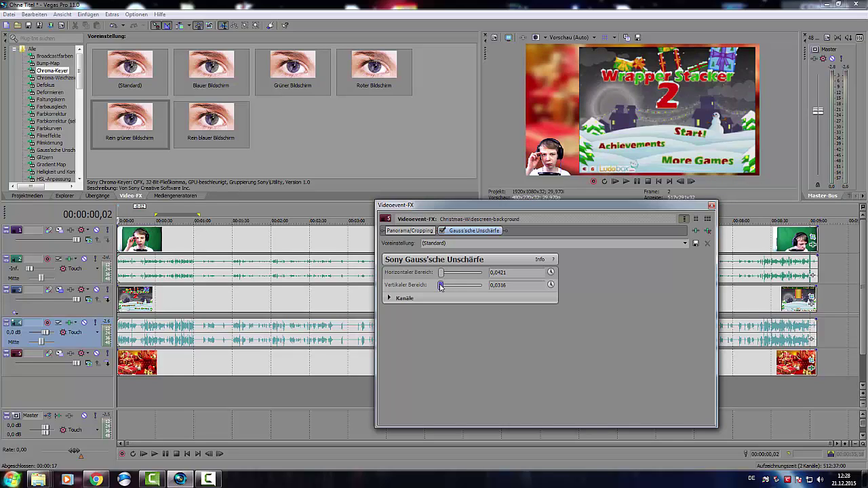
left_click_drag(514, 286, 336, 313)
left_click(711, 205)
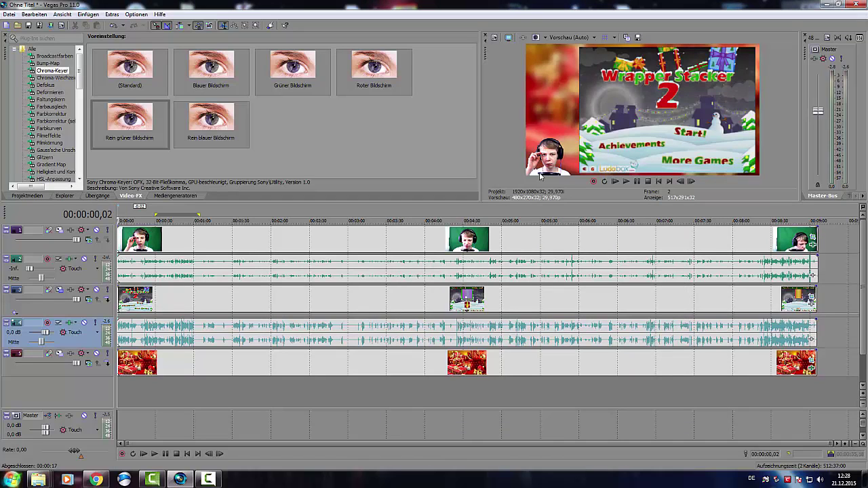
Step: Extend the time selection over the whole project, from 00:00:00,00 to 00:09:06,10
left_click(181, 221)
double_click(182, 213)
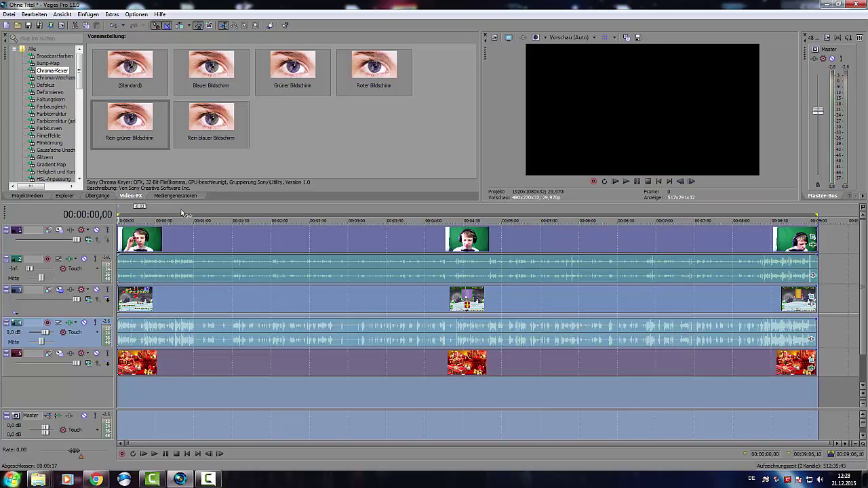
scroll(521, 338, "up", 4)
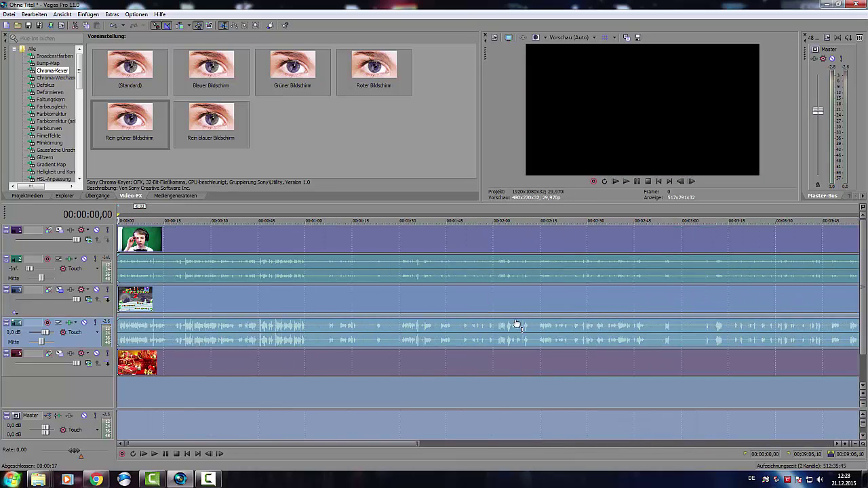
scroll(517, 326, "down", 4)
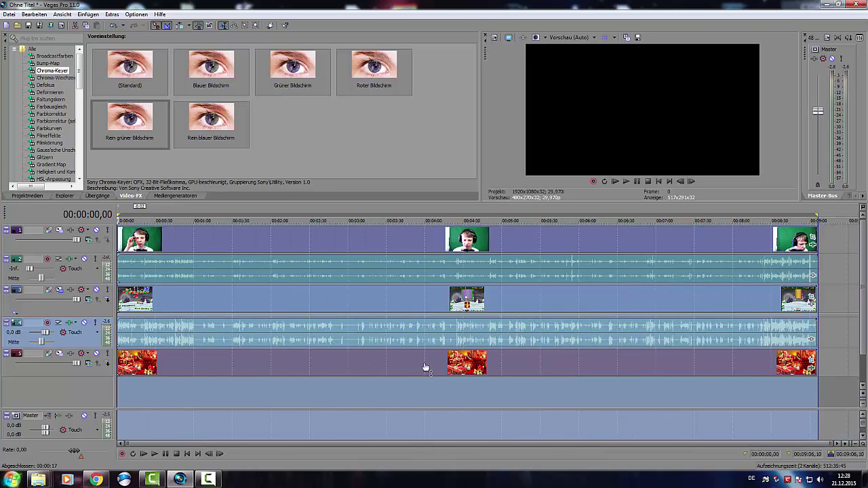
Step: Play the Christmas intro video adawdawd in the media player for about five seconds and close it
mouse_move(38, 480)
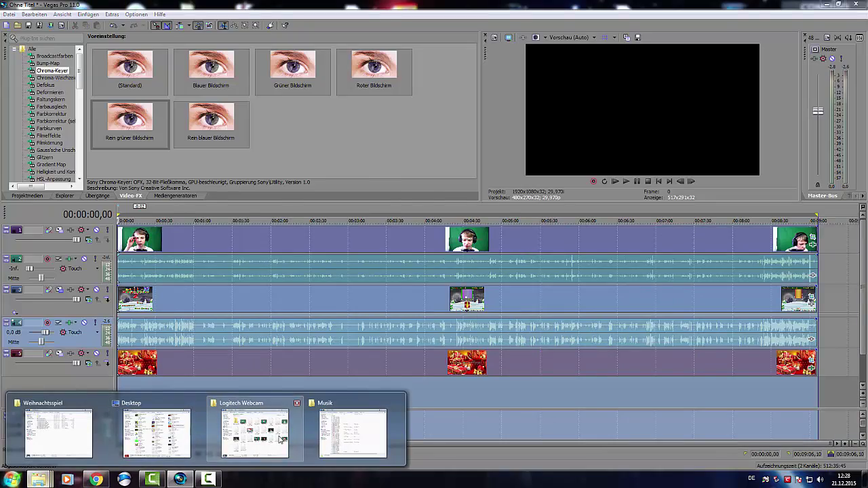
mouse_move(282, 439)
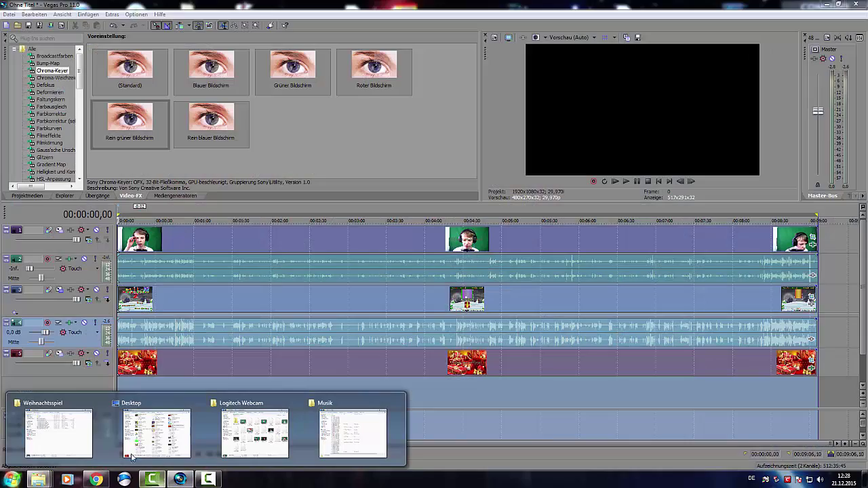
mouse_move(94, 437)
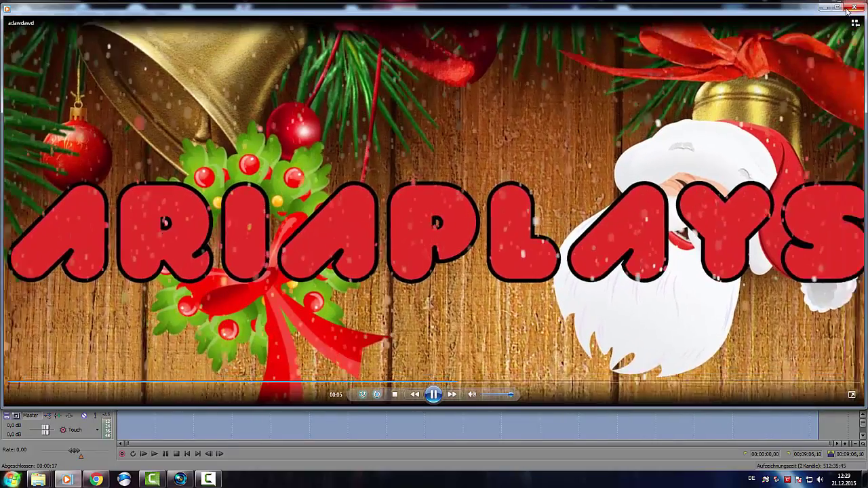
left_click(854, 8)
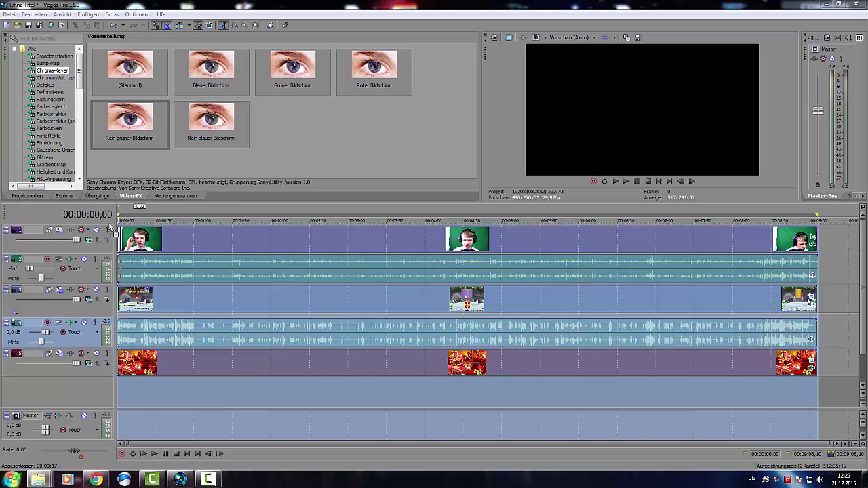
Step: Insert the ARIA PLAYS intro clip with its audio at the project start, on new tracks above the facecam
left_click_drag(120, 224, 120, 226)
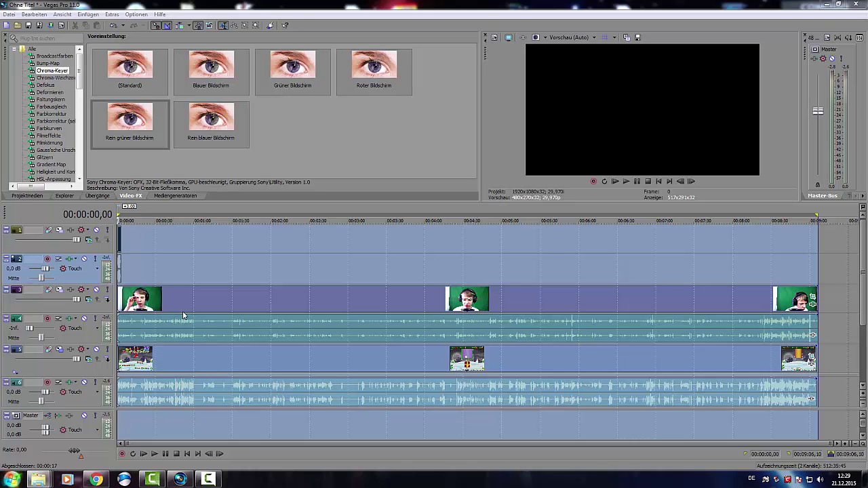
left_click(124, 299)
scroll(123, 299, "up", 8)
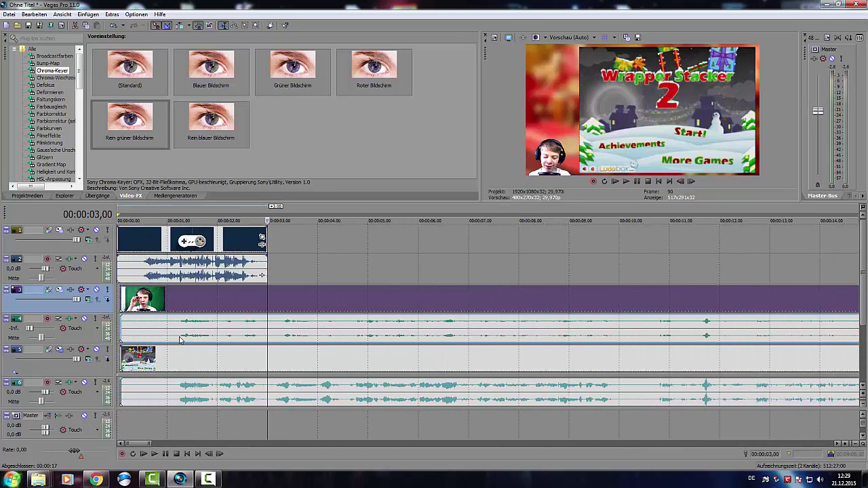
scroll(413, 397, "down", 8)
scroll(650, 409, "down", 4)
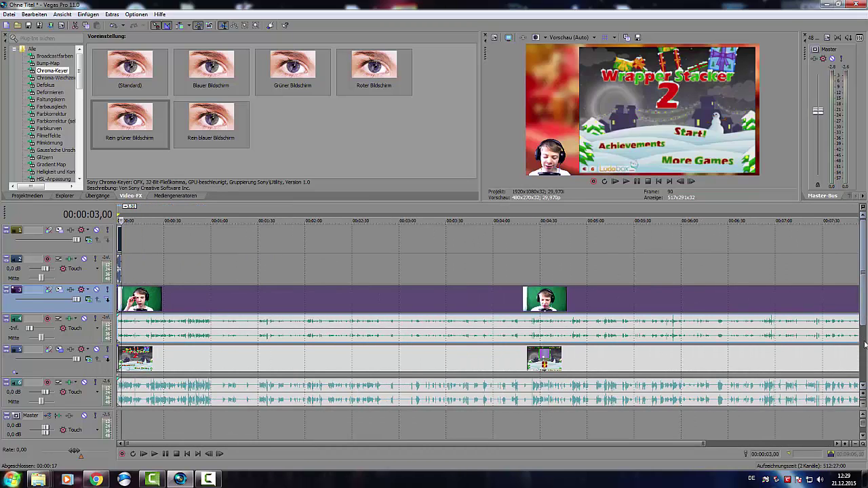
Step: Select all facecam, gameplay and background events and move them to start about 1.7 seconds in, overlapping the end of the intro
left_click_drag(864, 298, 863, 353)
scroll(616, 373, "down", 1)
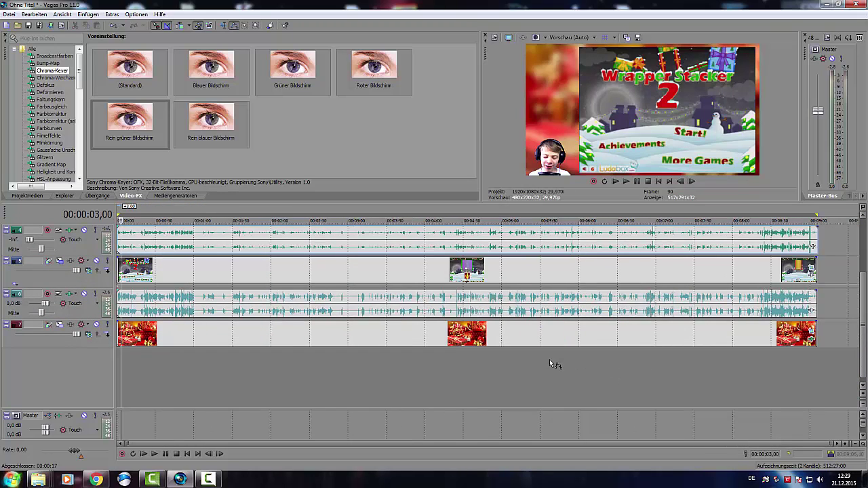
left_click_drag(543, 358, 150, 278)
scroll(150, 275, "up", 10)
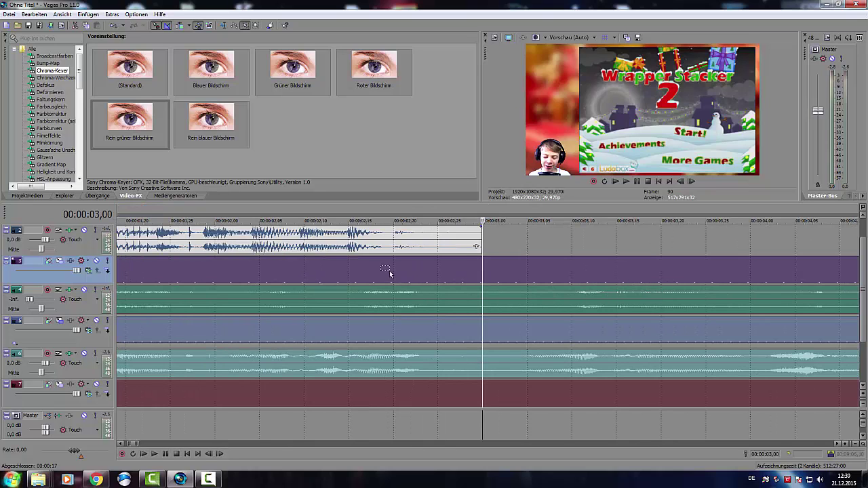
left_click_drag(390, 273, 682, 281)
scroll(412, 295, "down", 5)
left_click_drag(207, 275, 224, 275)
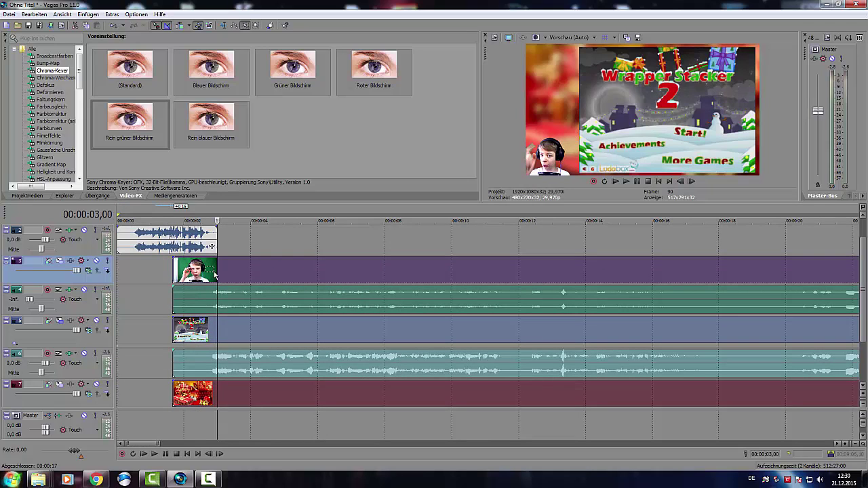
Step: Split the facecam, gameplay and background events at 00:00:02,13 and delete the short pieces before the split
left_click(195, 389)
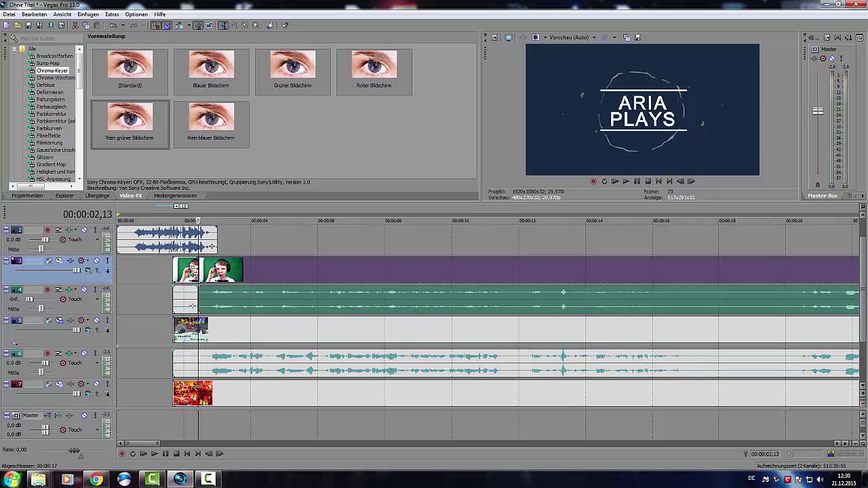
left_click(197, 389)
key("s")
left_click(197, 365)
key("s")
left_click(189, 332)
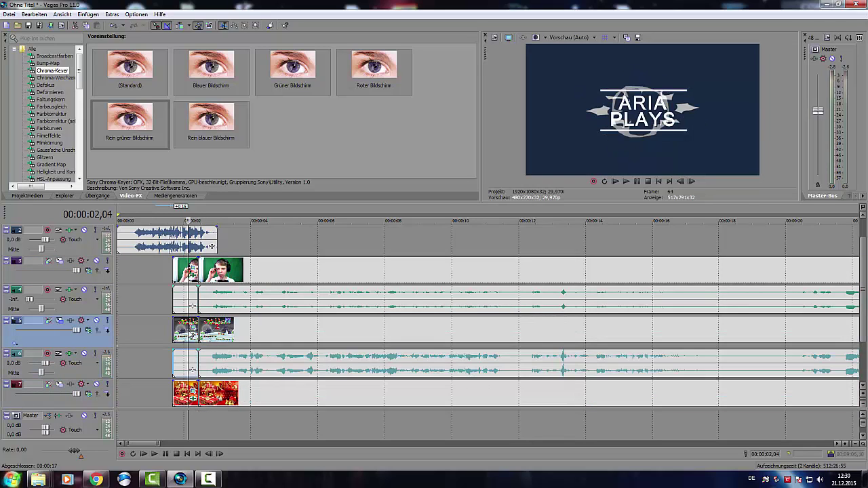
key("Delete")
left_click(187, 397)
key("Delete")
left_click(182, 298)
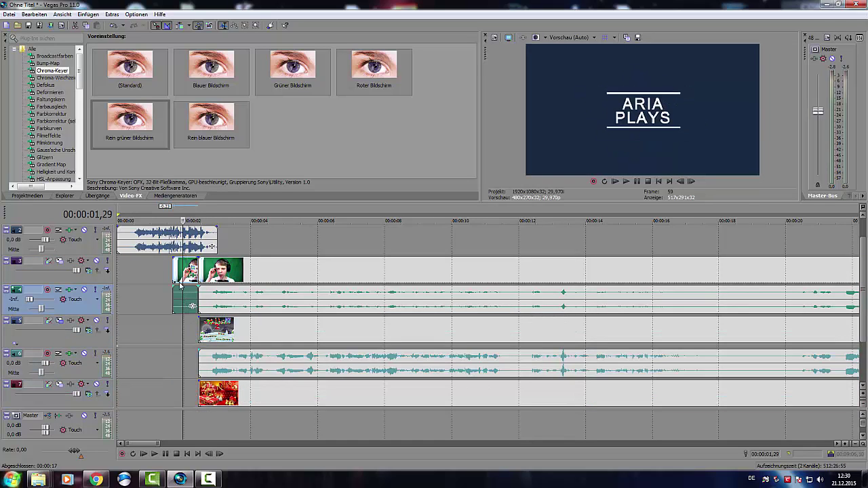
left_click(179, 271)
key("Delete")
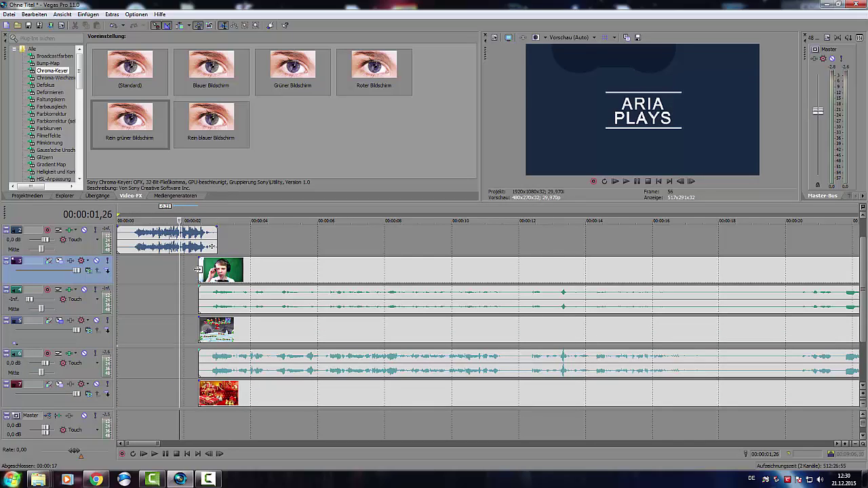
Step: Add fade-outs of about half a second to the end of the intro's audio and video
left_click_drag(216, 228, 204, 243)
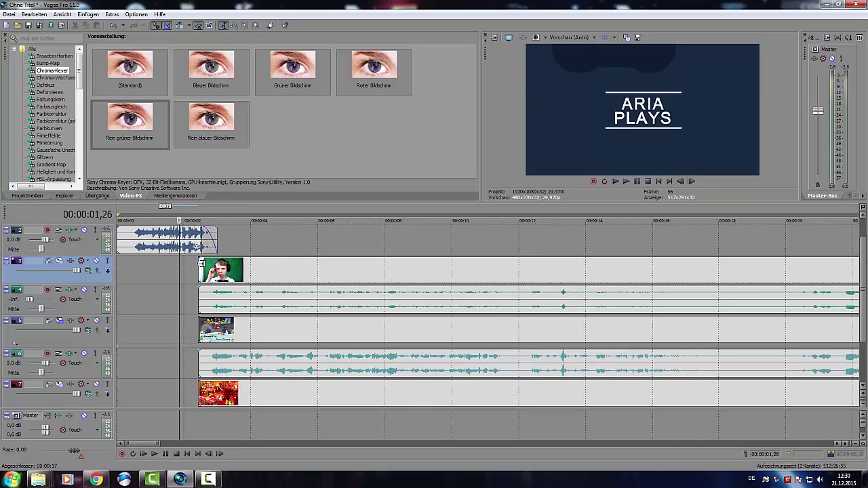
left_click(199, 271)
scroll(424, 236, "up", 1)
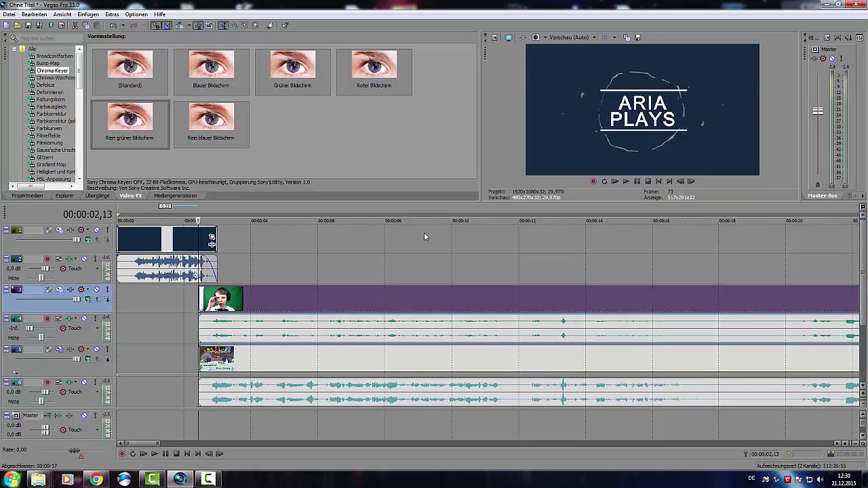
left_click_drag(216, 228, 200, 237)
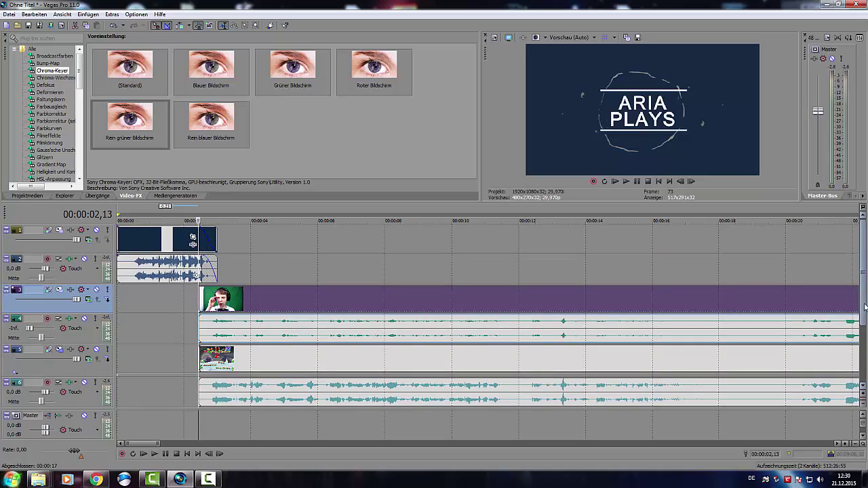
Step: Add a fade-in of about 0.2 seconds to the gameplay audio and return the playhead to the project start
scroll(865, 331, "down", 1)
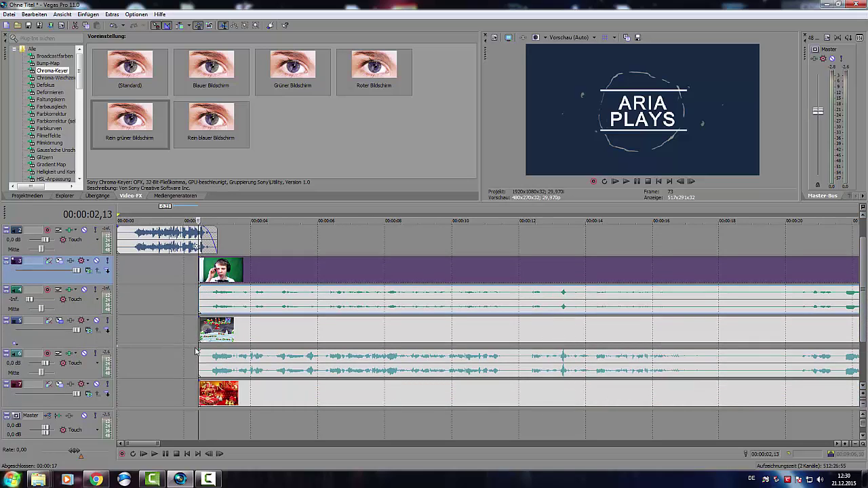
left_click_drag(195, 351, 205, 351)
scroll(865, 278, "down", 2)
scroll(865, 278, "up", 2)
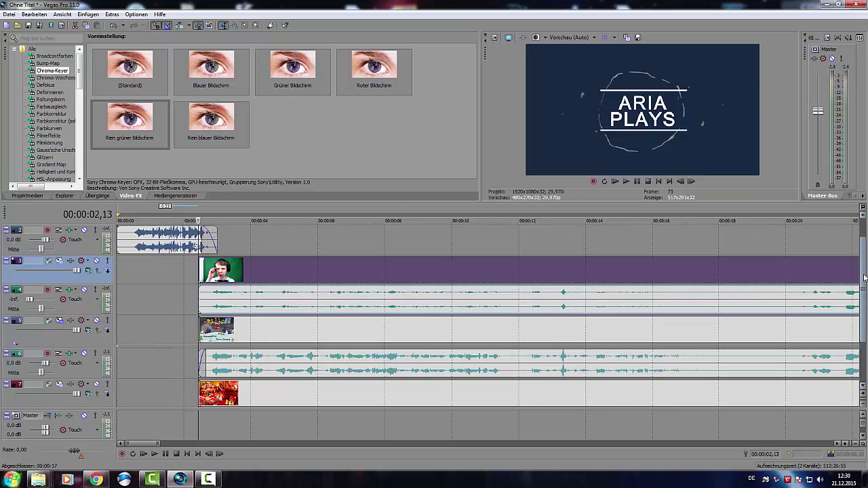
left_click(658, 182)
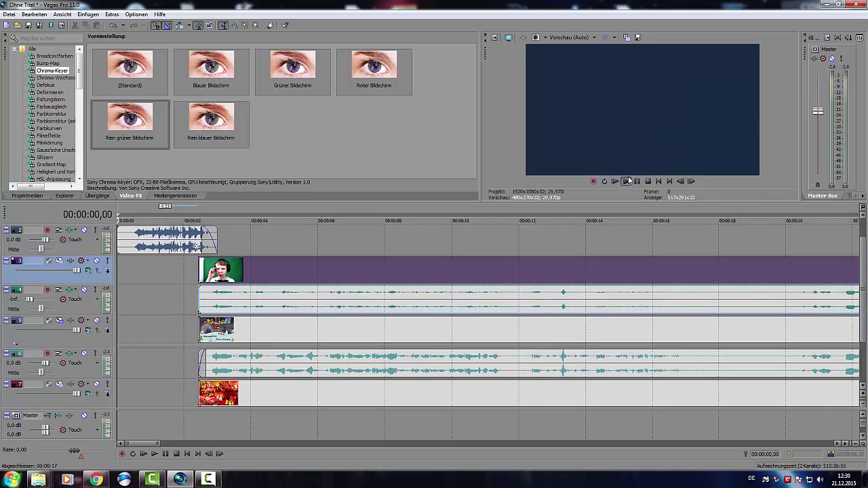
Step: Play the start of the project to check the transition from the intro, and spot-check the facecam mid-project and near its end
left_click(627, 181)
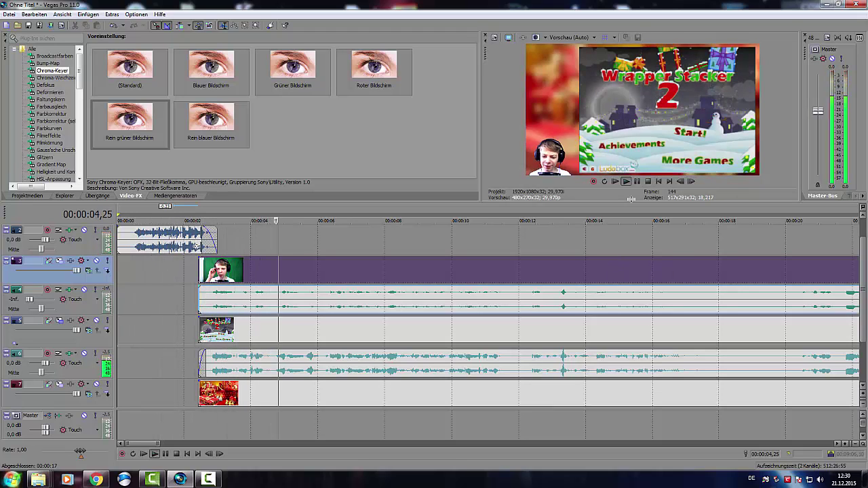
key("Return")
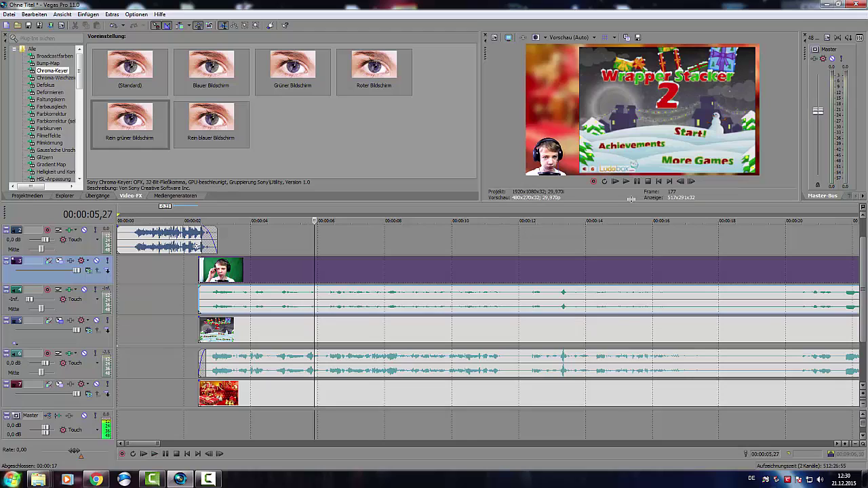
scroll(631, 199, "down", 8)
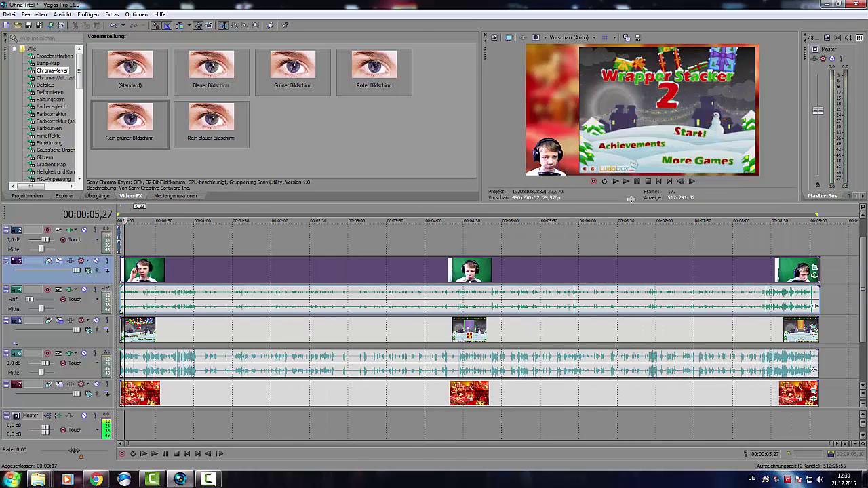
left_click(796, 270)
left_click(412, 269)
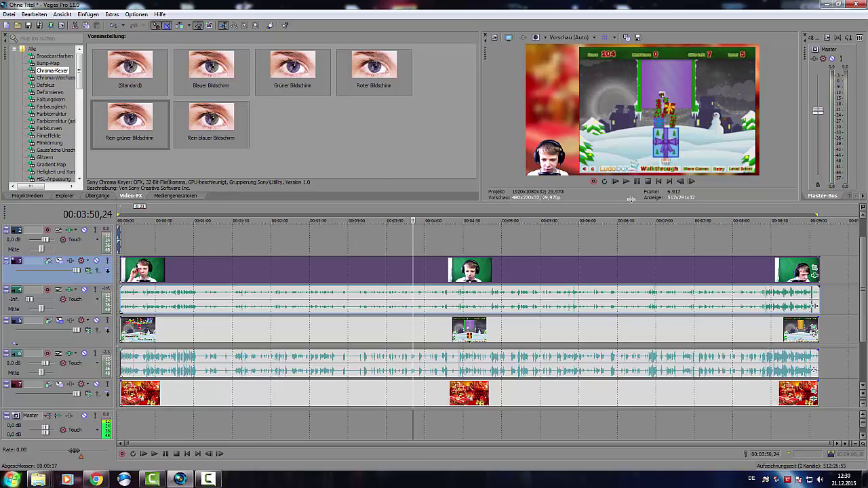
left_click(428, 269)
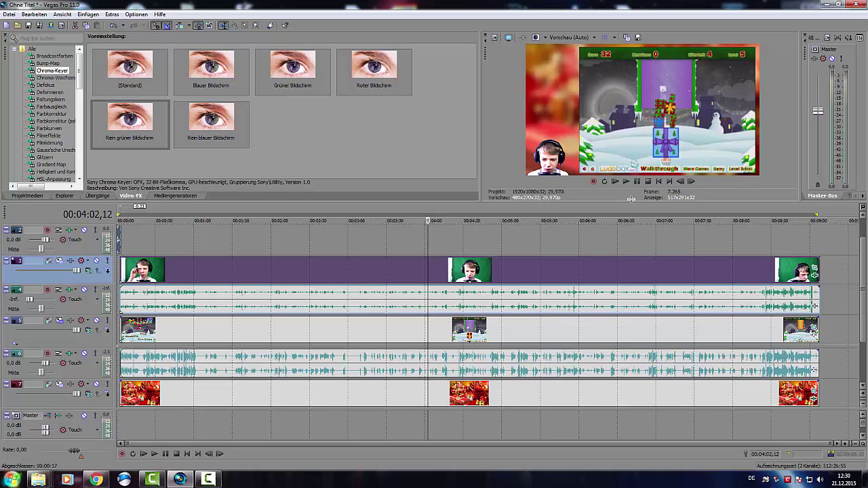
left_click(807, 269)
scroll(807, 270, "up", 4)
scroll(705, 299, "up", 3)
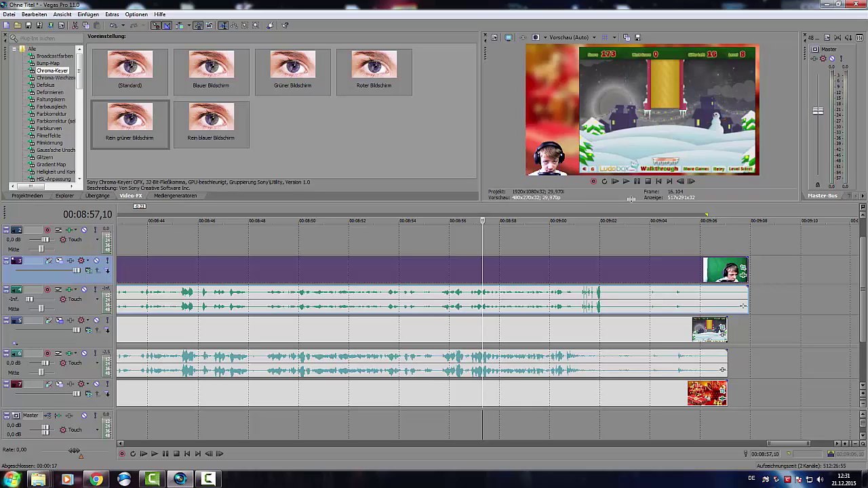
Step: Find the end of the commentary and split the facecam and gameplay events, including their audio, at 00:09:01,13
left_click(581, 330)
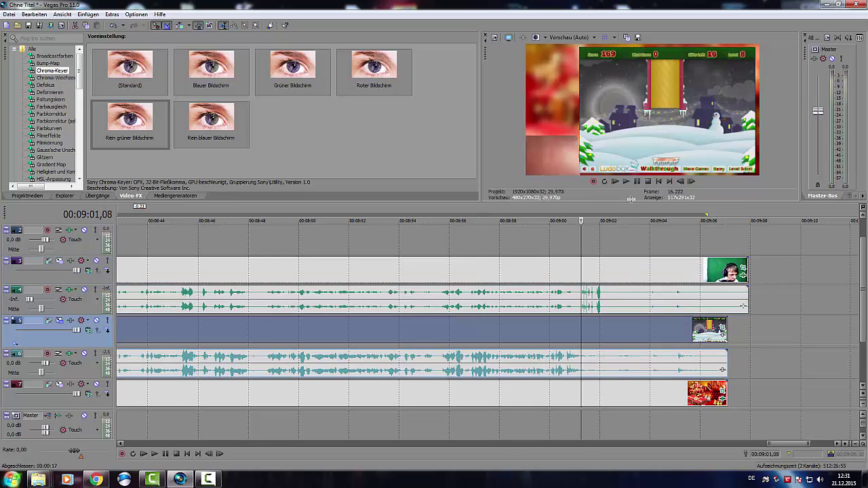
scroll(582, 330, "up", 1)
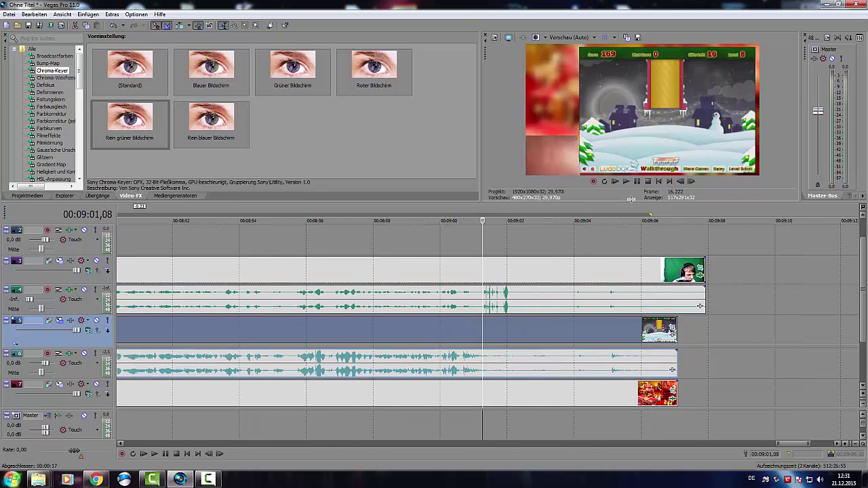
left_click(625, 181)
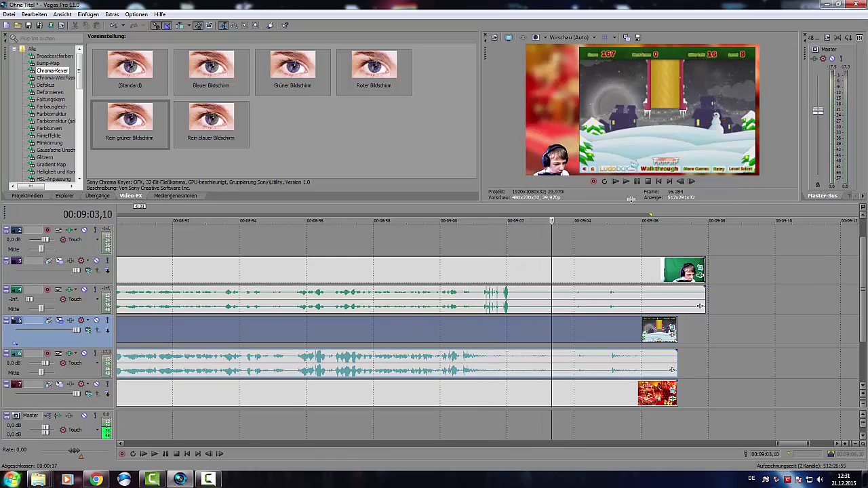
key("space")
key("Right")
key("Right")
key("Right")
key("Right")
key("Right")
key("Right")
key("Right")
key("Right")
key("Right")
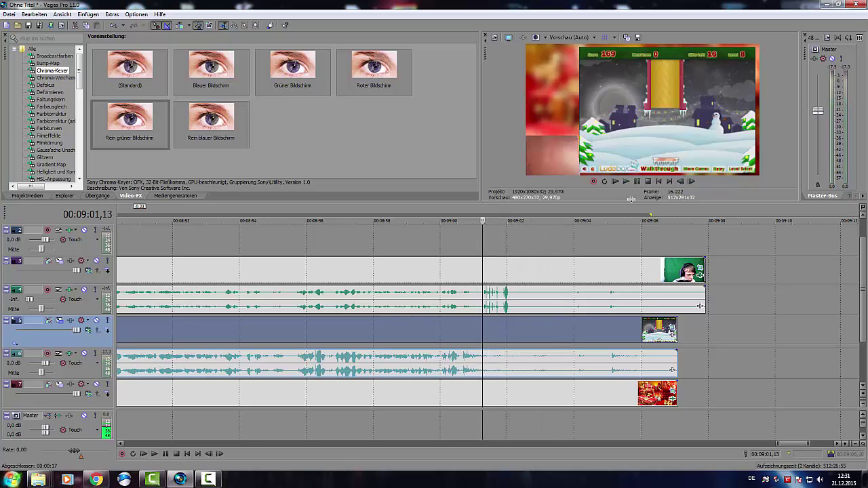
key("s")
left_click(489, 299)
key("s")
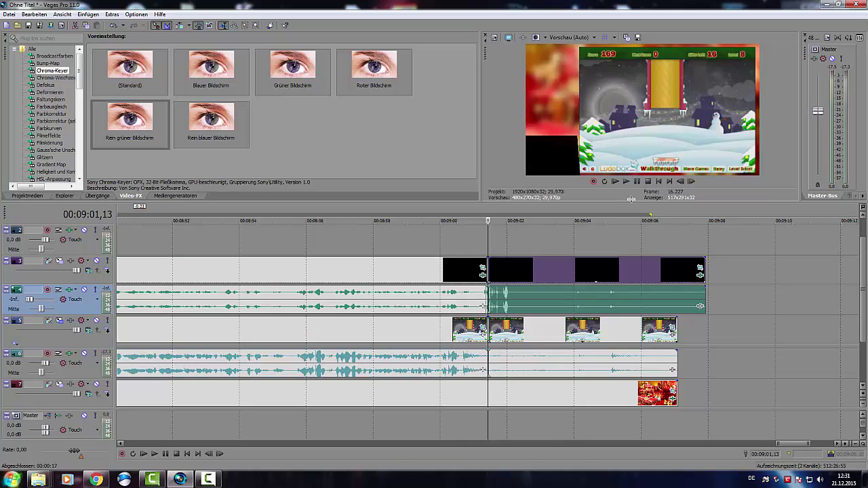
Step: Delete the facecam and gameplay pieces after 00:09:01,13, and cut off the background image at the same point
left_click(529, 299)
key("ctrl+z")
key("ctrl+z")
key("ctrl+z")
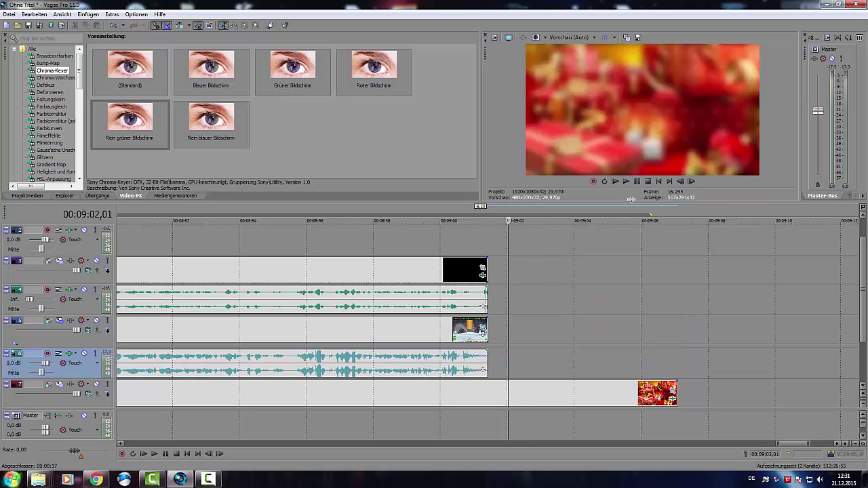
key("s")
left_click(532, 393)
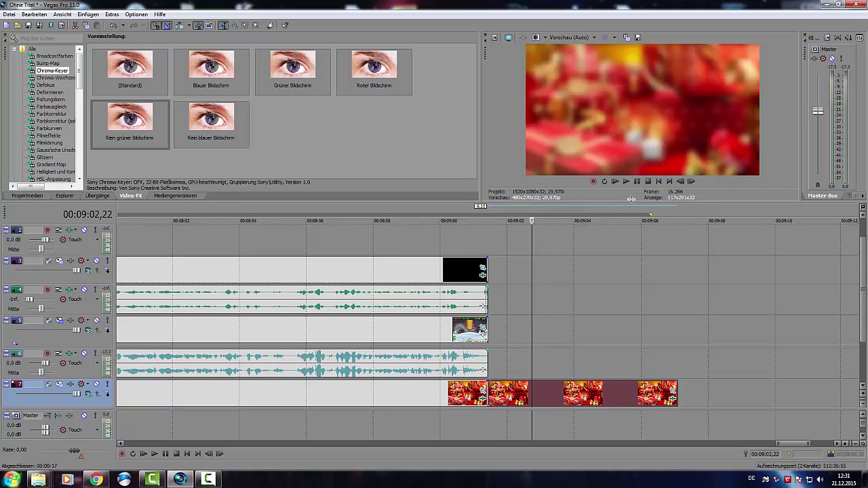
key("Delete")
Step: Add fade-outs of about 0.4 seconds to the ends of the gameplay audio, facecam, gameplay video and background image
left_click(488, 364)
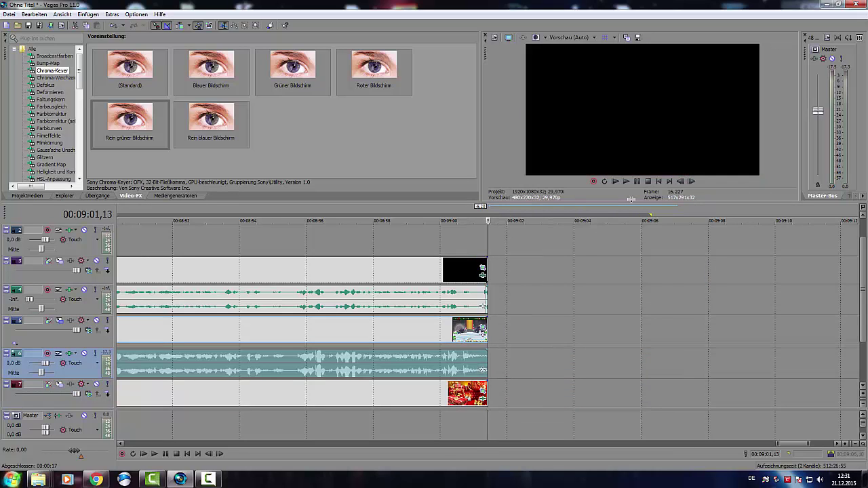
left_click_drag(488, 352, 476, 358)
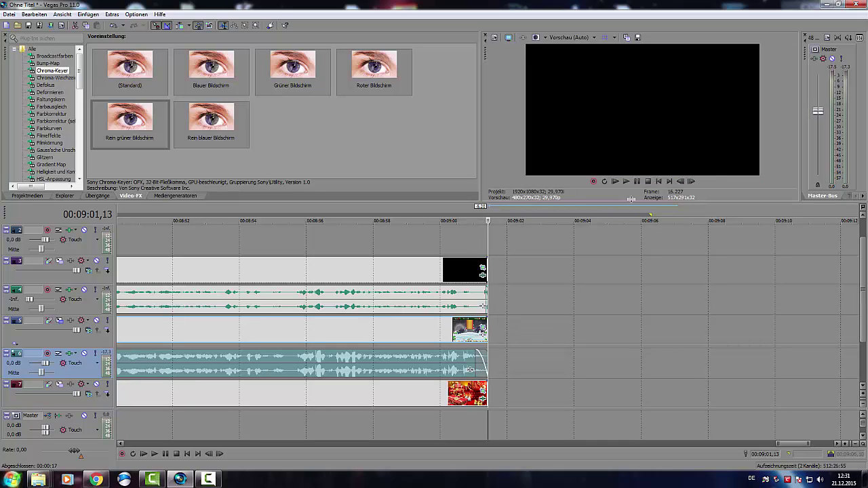
left_click(476, 356)
left_click_drag(487, 320, 477, 321)
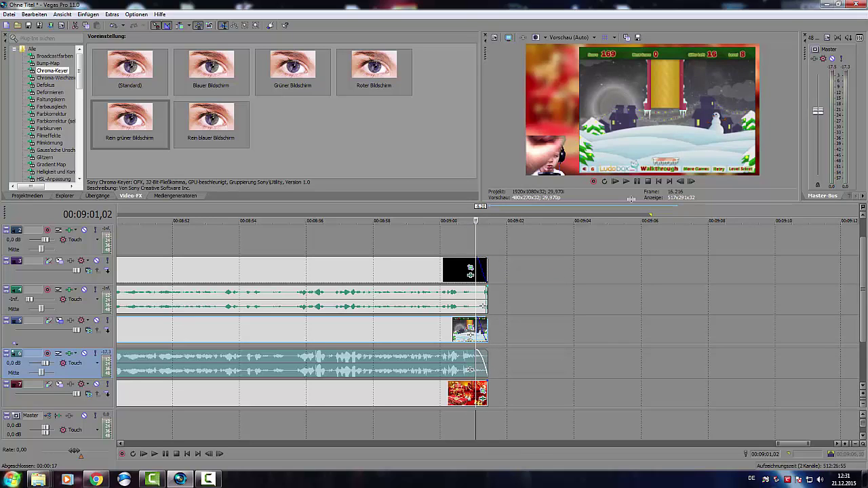
left_click_drag(487, 382, 476, 384)
Step: Set the time selection to cover the whole project, from its start to 00:09:01,13
scroll(476, 383, "down", 6)
scroll(484, 393, "down", 3)
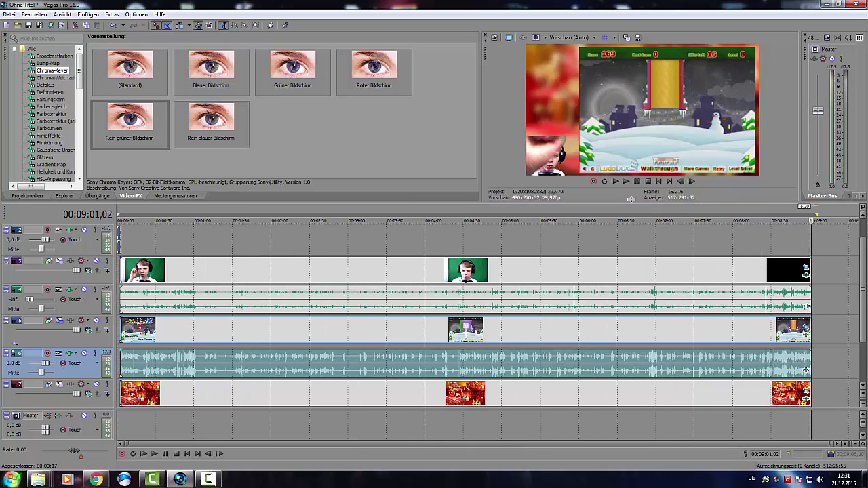
double_click(631, 200)
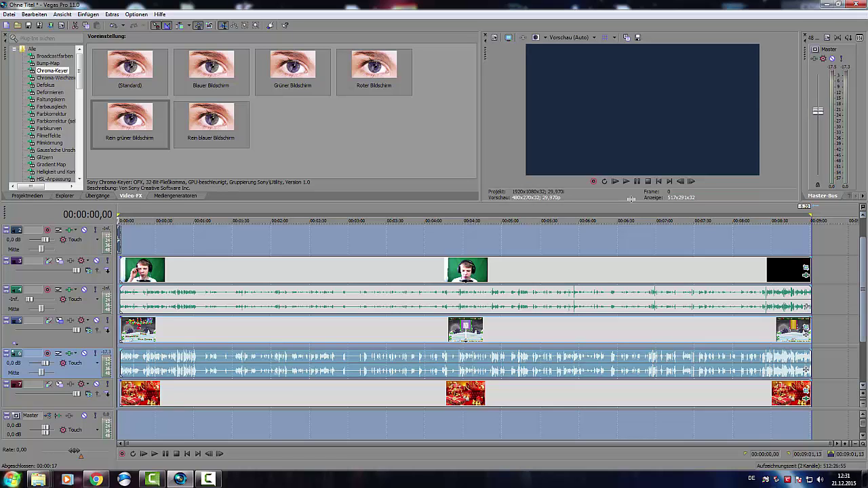
left_click_drag(863, 290, 863, 325)
scroll(631, 199, "up", 3)
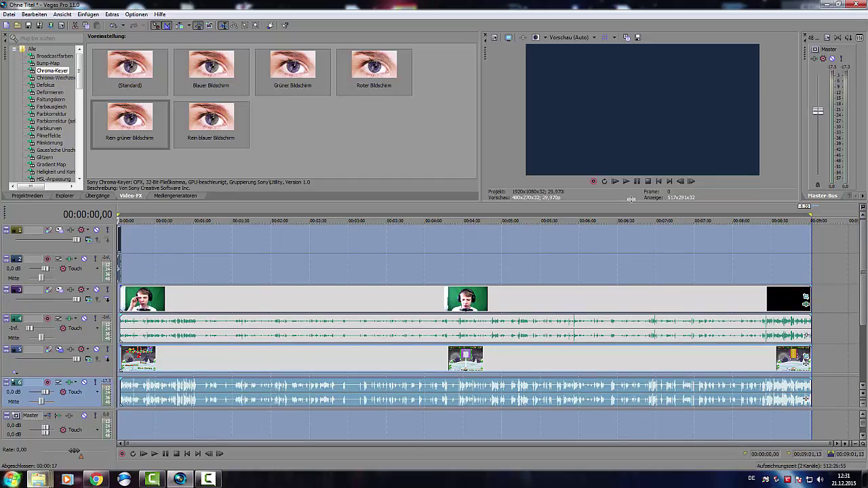
Step: Audition Christmas songs from the music folder and place an instrumental one on a new audio track below the background, starting around 00:04:09
mouse_move(38, 480)
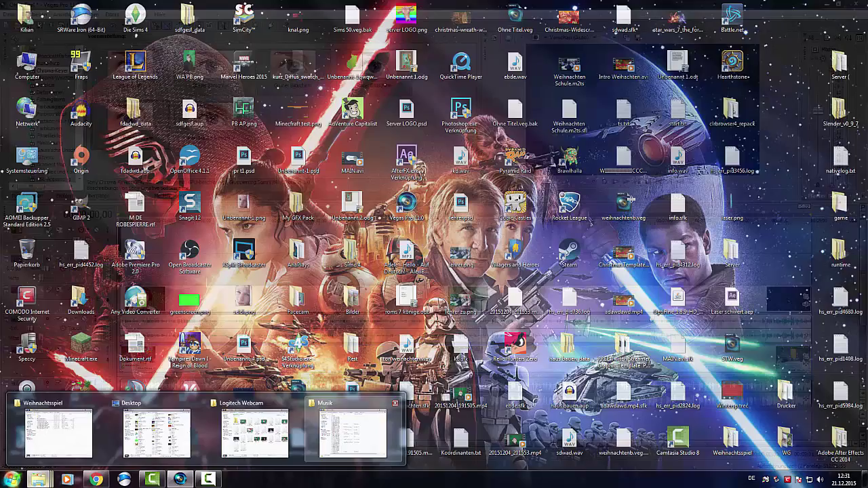
left_click(264, 430)
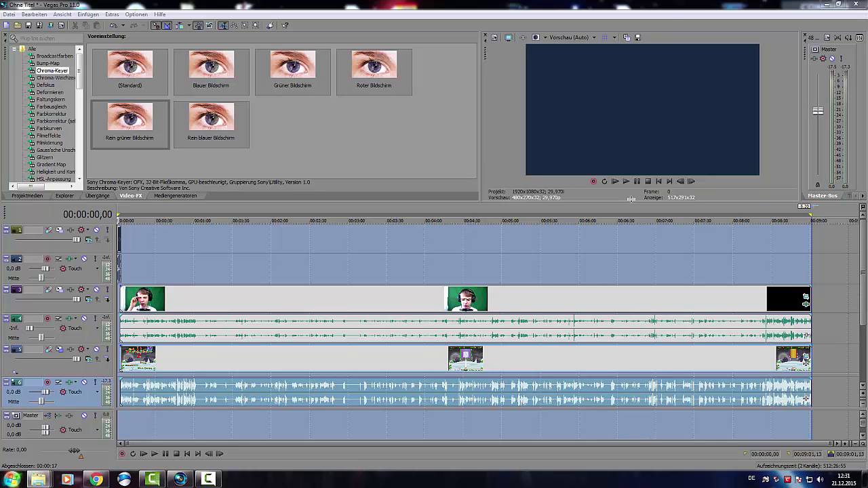
key("alt+Tab")
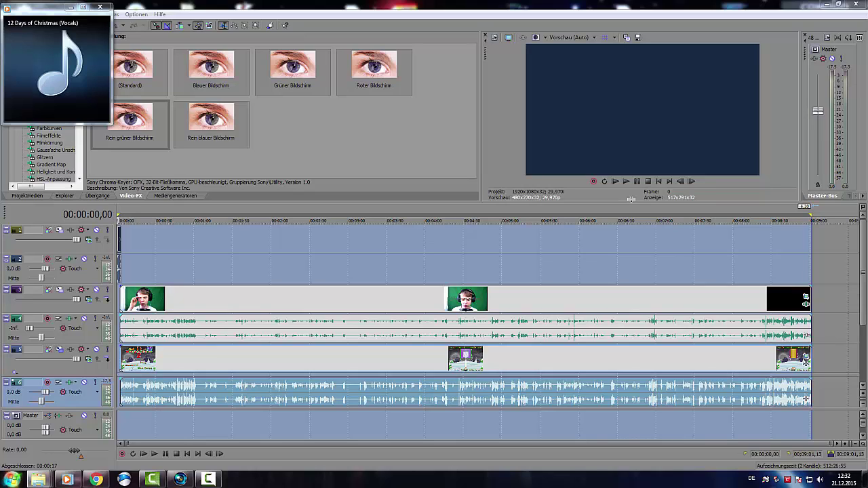
key("XF86AudioNext")
key("XF86AudioNext")
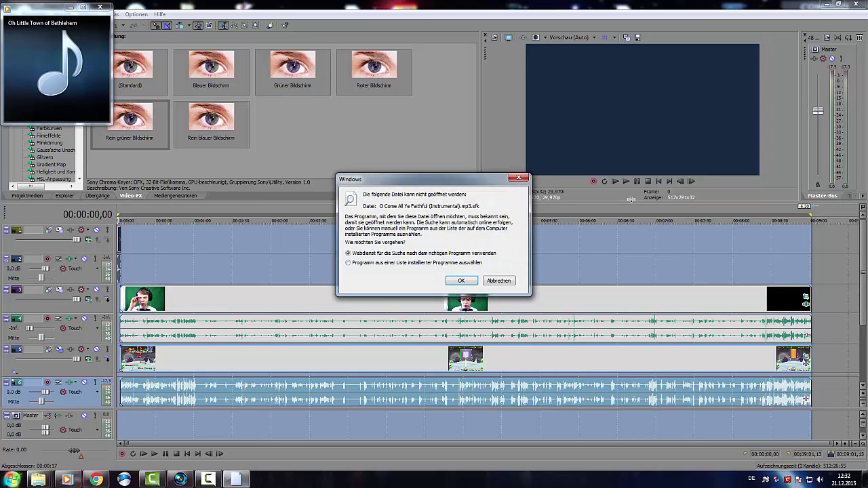
left_click(499, 281)
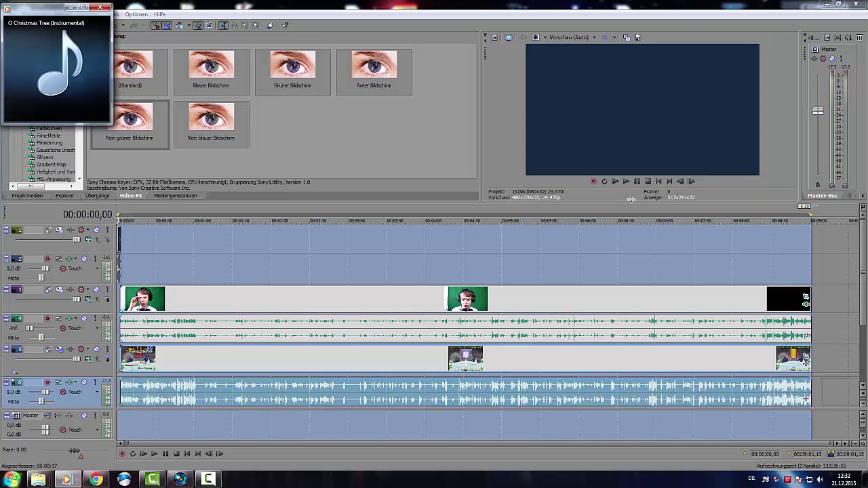
left_click_drag(863, 272, 863, 307)
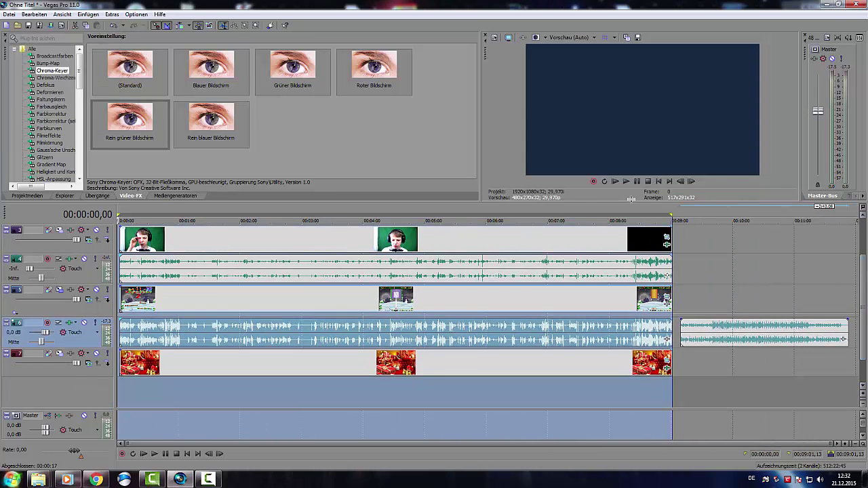
left_click_drag(765, 333, 455, 363)
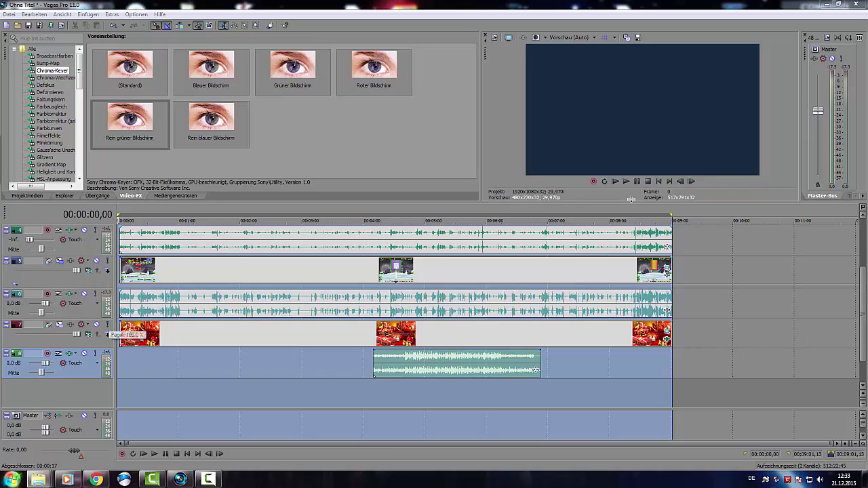
Step: Search the computer for "chris" and place "Mariah Carey - All I Want For Christmas Is You.mp3" on the music track at the gameplay's start
key("super")
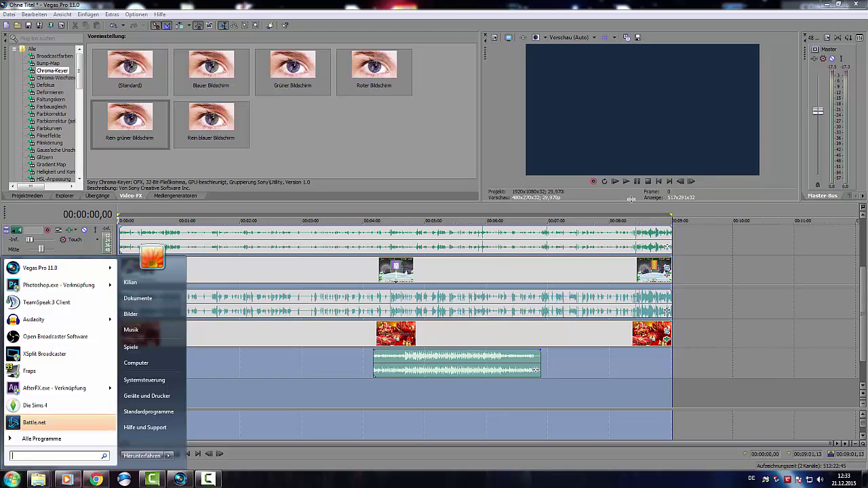
type("c")
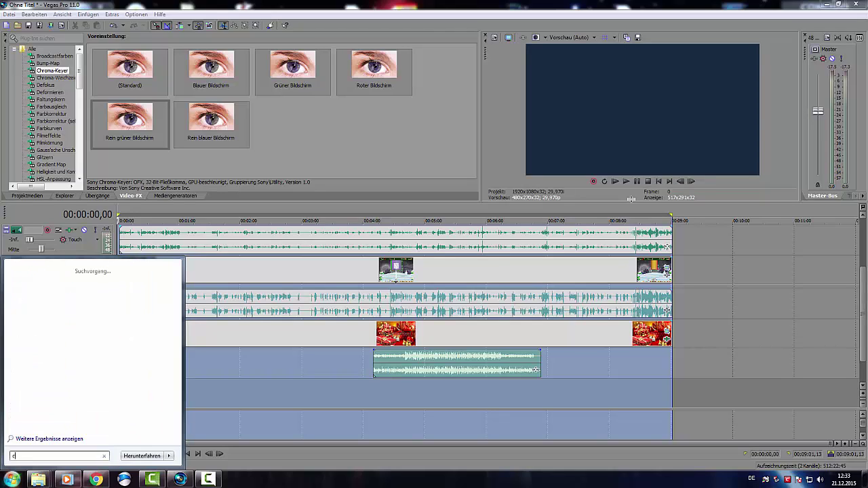
type("hris")
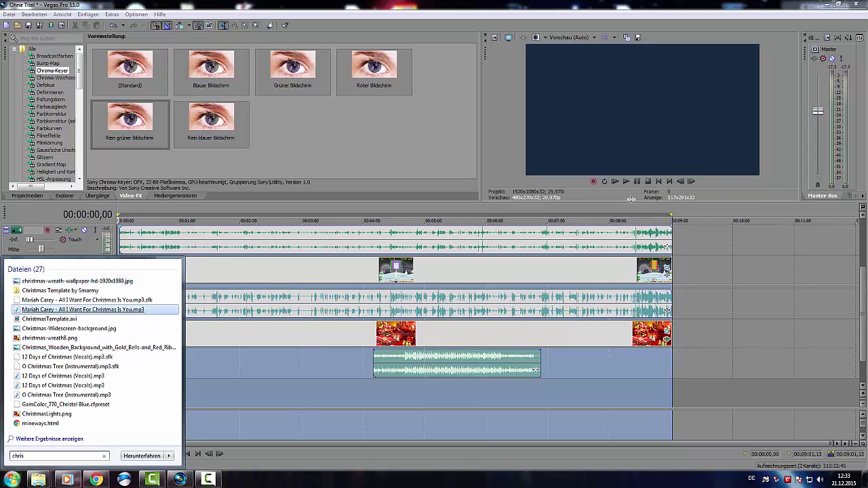
mouse_move(83, 310)
left_mouse_down()
mouse_move(585, 364)
mouse_move(673, 364)
left_mouse_up()
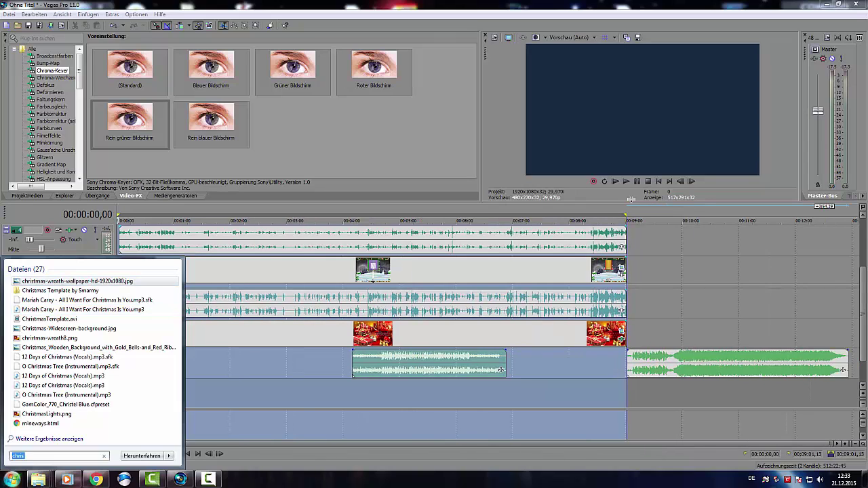
left_click(83, 310)
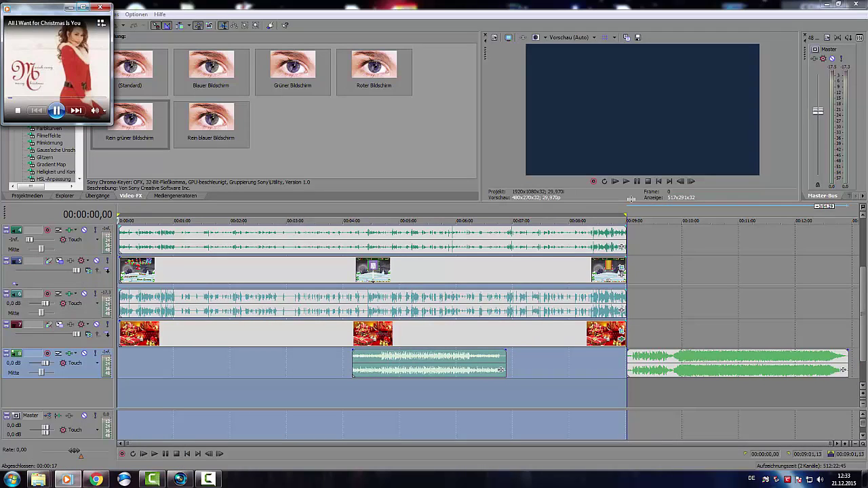
left_click_drag(658, 363, 150, 363)
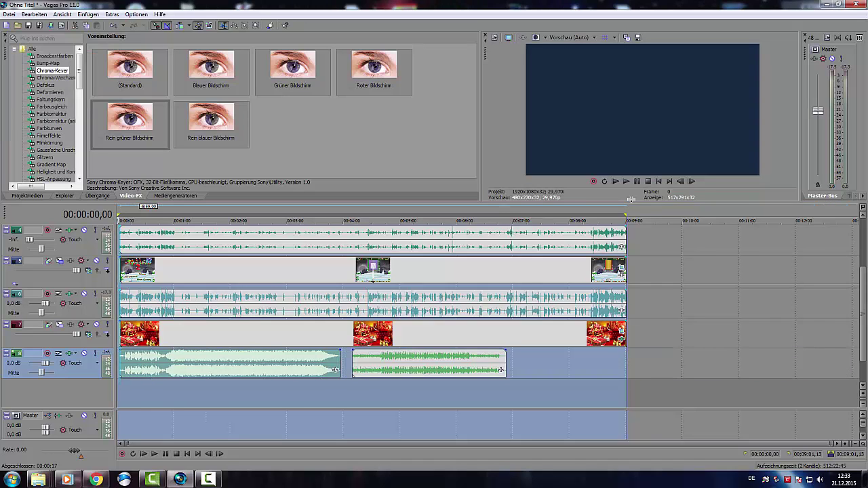
Step: Add a fade-in of 17 frames to the first song and lower the music track's volume to -20.9 dB
scroll(151, 363, "up", 8)
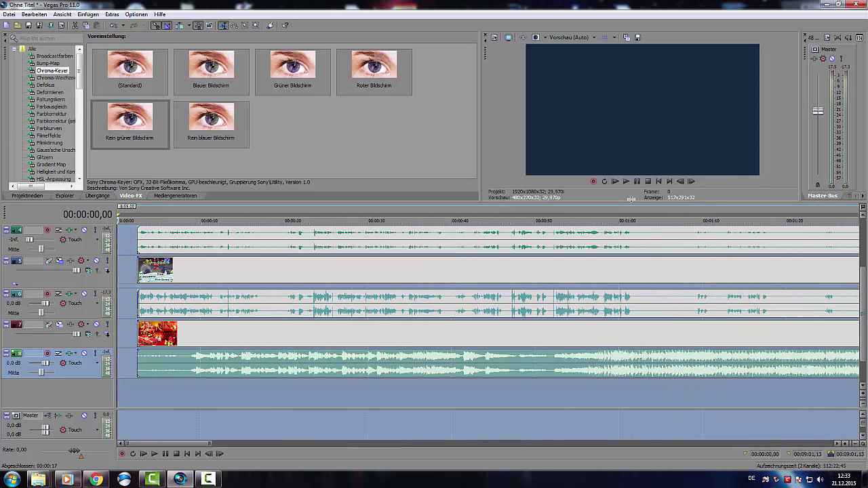
mouse_move(139, 350)
left_mouse_down()
mouse_move(156, 353)
mouse_move(142, 354)
left_mouse_up()
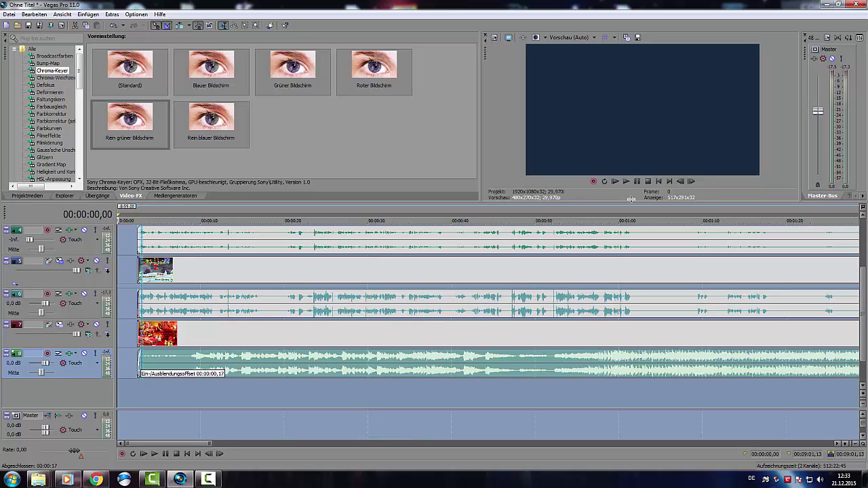
left_click_drag(45, 363, 35, 364)
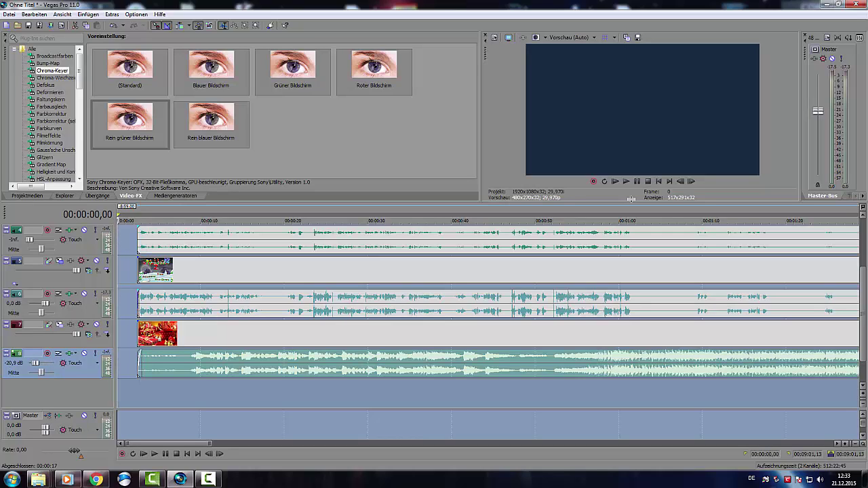
Step: Play the project from the start to check the music volume against the voice
left_click(67, 480)
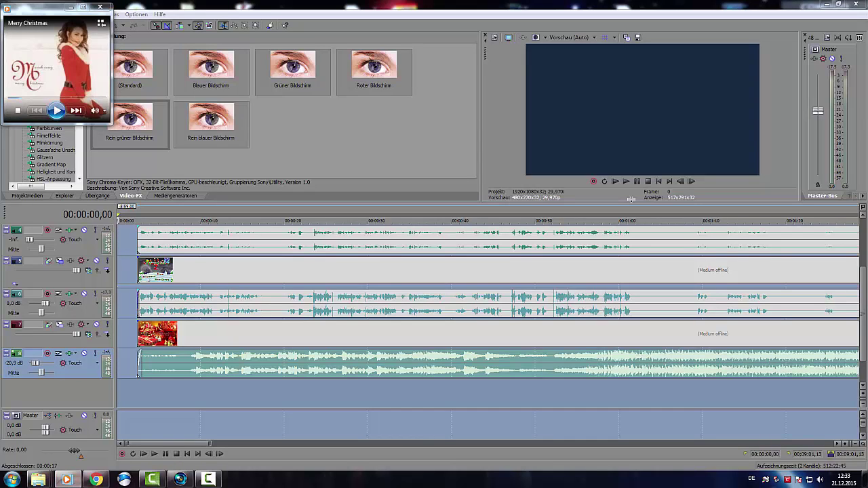
left_click(67, 480)
left_click(658, 181)
left_click(626, 181)
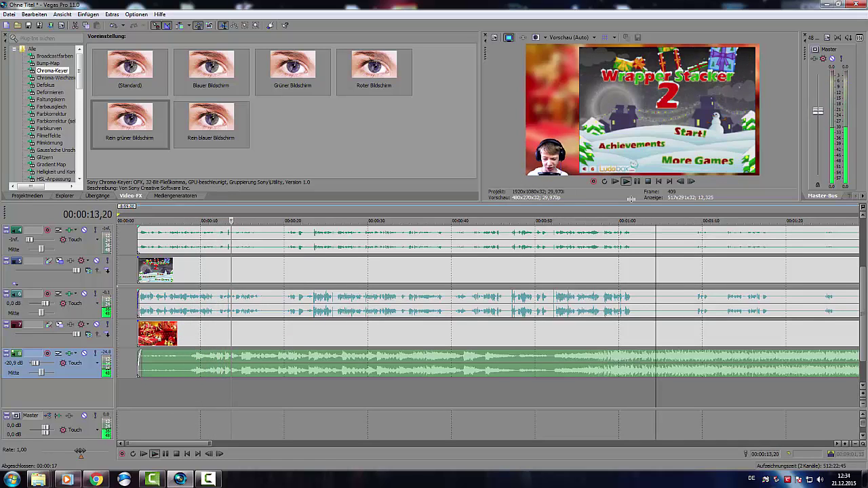
key("Return")
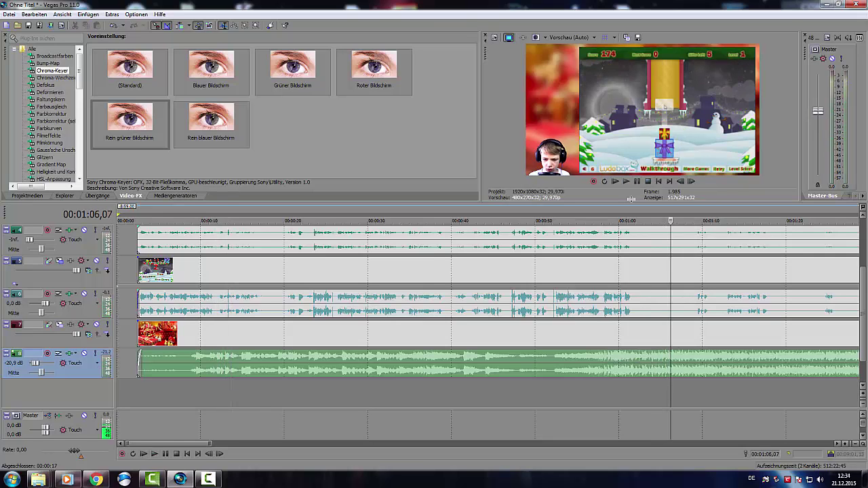
Step: Audition more Christmas songs and place one directly after the second song on the music track, at about 00:06:40
scroll(631, 199, "down", 5)
left_click_drag(428, 364, 415, 363)
left_click(38, 480)
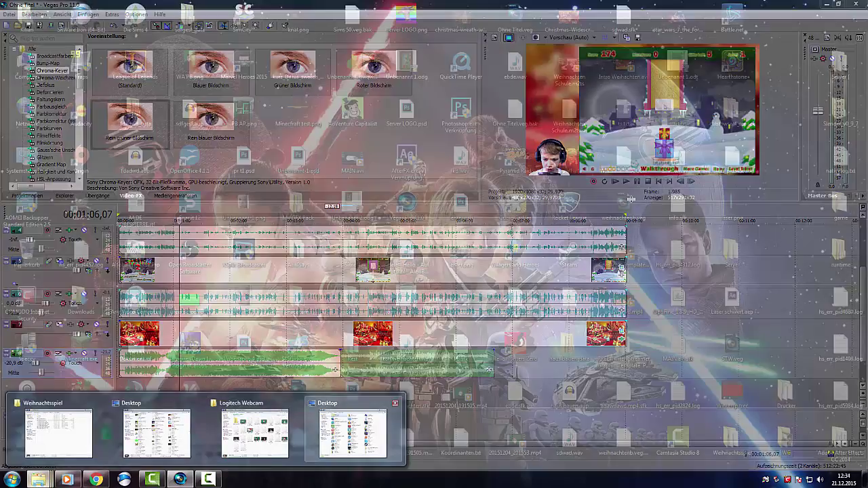
mouse_move(59, 434)
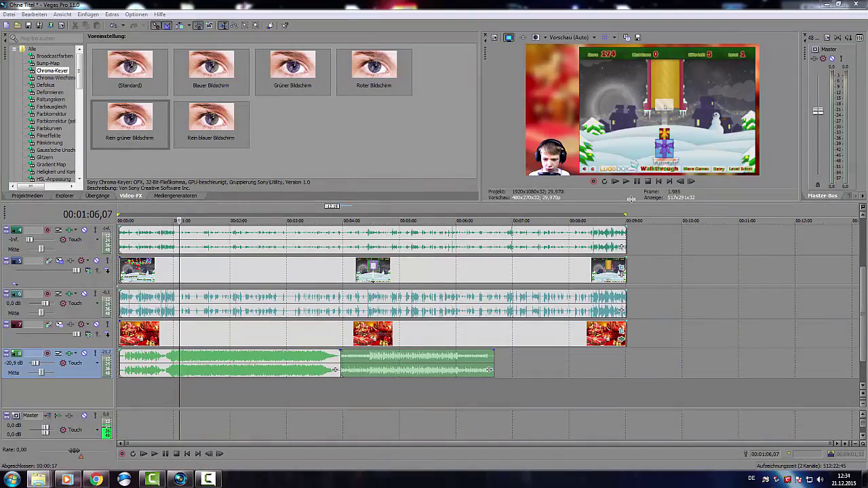
mouse_move(38, 479)
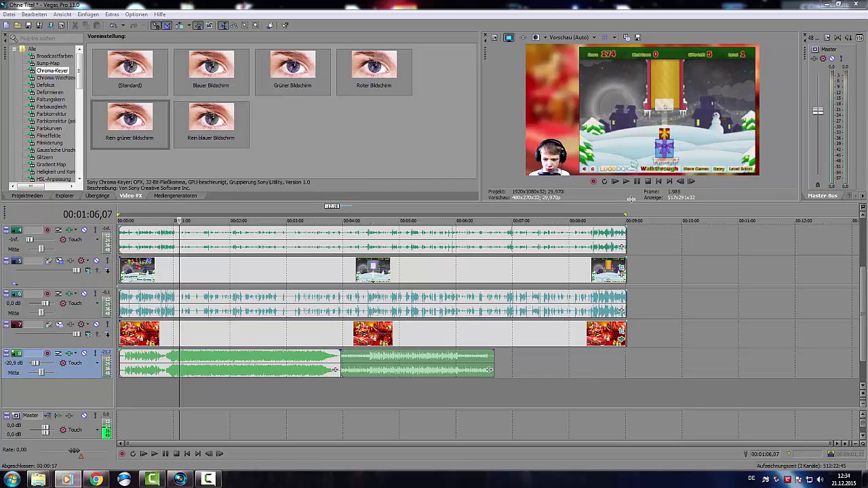
key("alt+Tab")
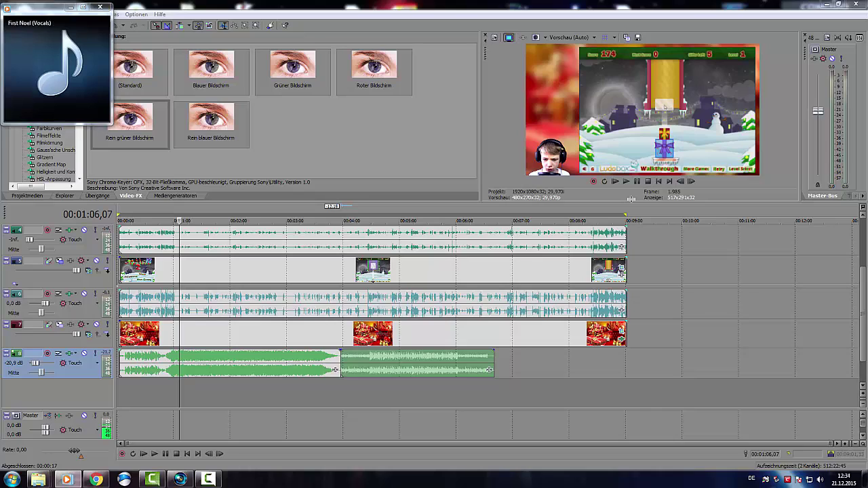
mouse_move(57, 110)
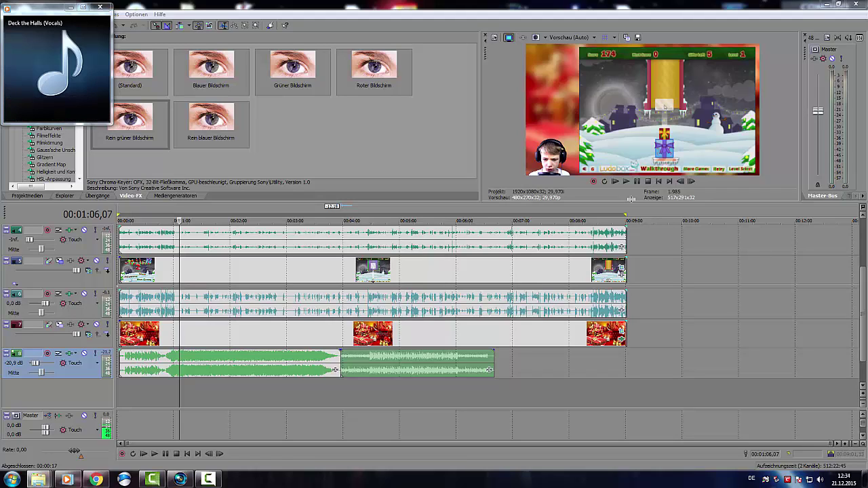
left_click_drag(518, 393, 497, 365)
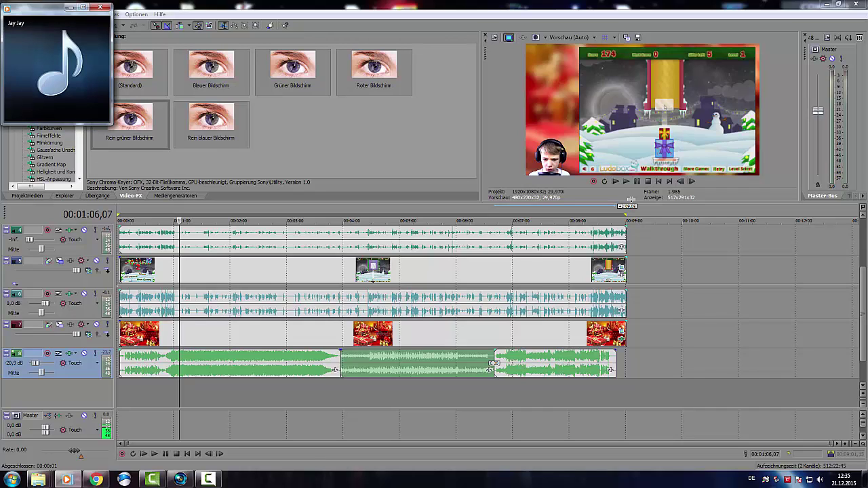
Step: Place another song overlapping the third song's end by about 5 seconds, and cut off everything beyond the project end at 00:09:01,13
left_click_drag(637, 367, 614, 367)
left_click(627, 366)
scroll(627, 366, "up", 4)
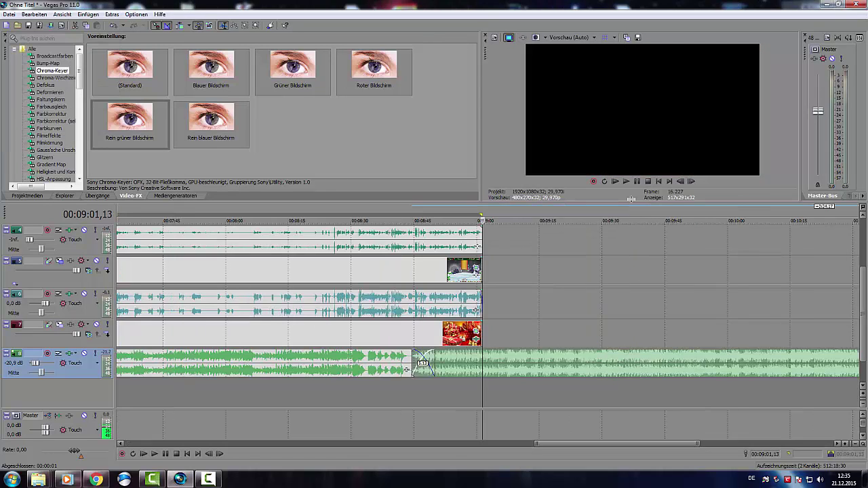
scroll(514, 366, "up", 3)
key("s")
left_click(513, 366)
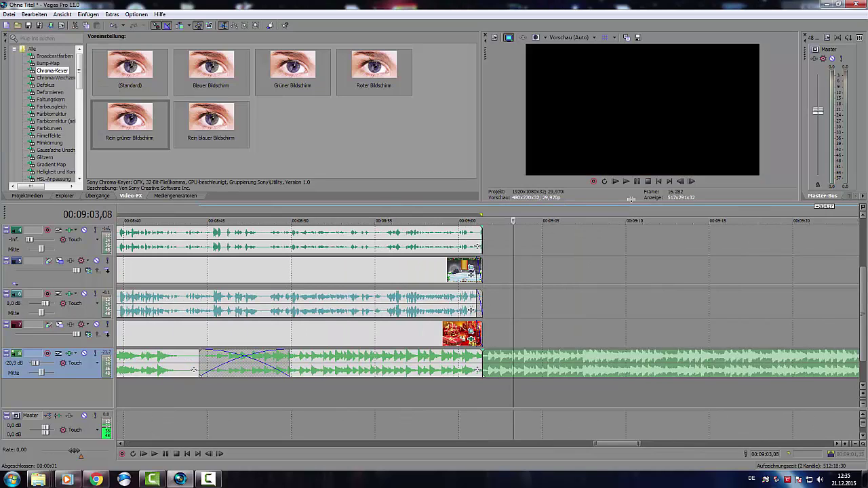
key("Delete")
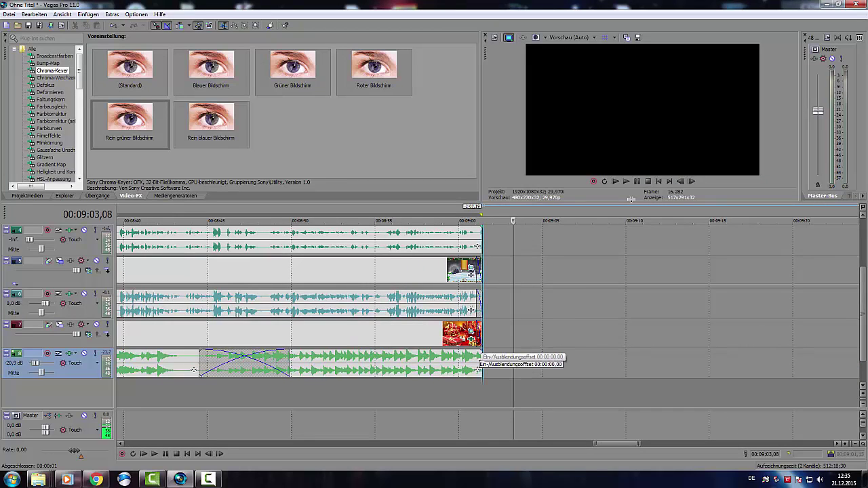
Step: Add a short fade-out to the end of the last song and close the music player
left_click_drag(481, 351, 473, 353)
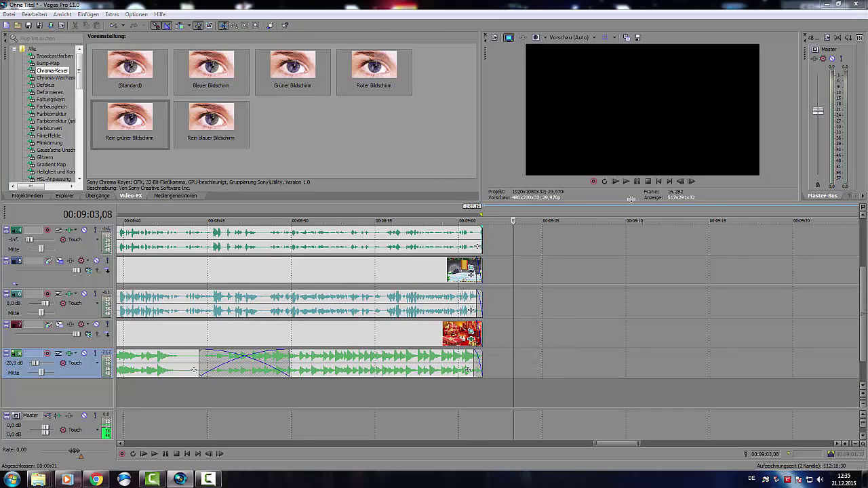
left_click(66, 479)
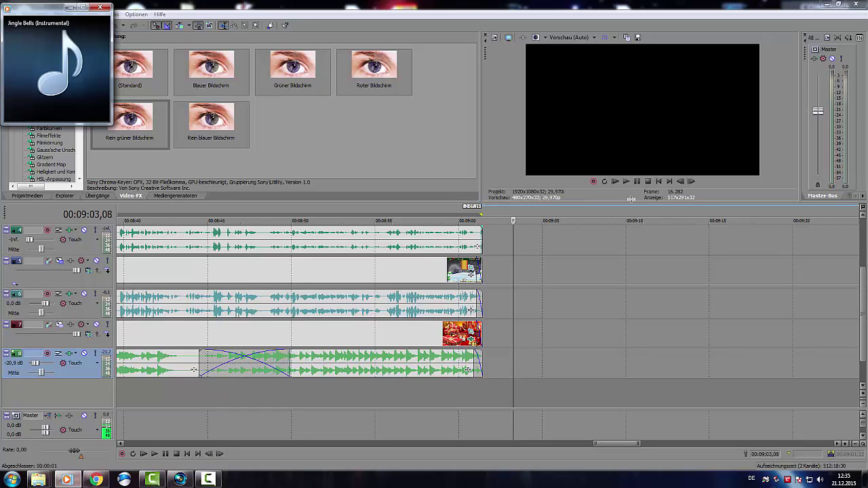
key("alt+F4")
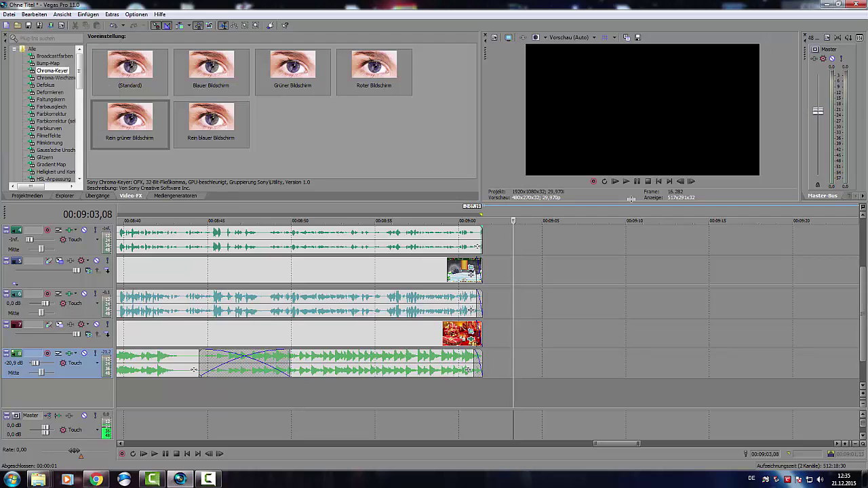
Step: Play back the project's ending and the crossfade between the last two songs
key("Left")
left_click(626, 181)
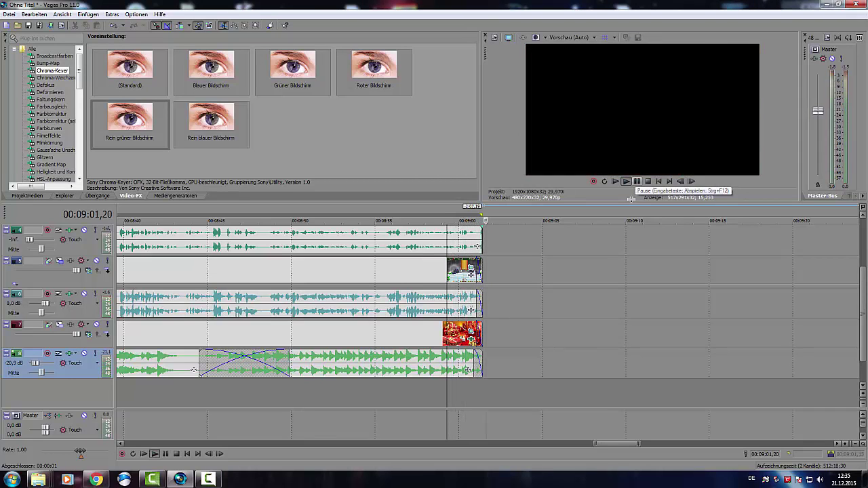
left_click(186, 222)
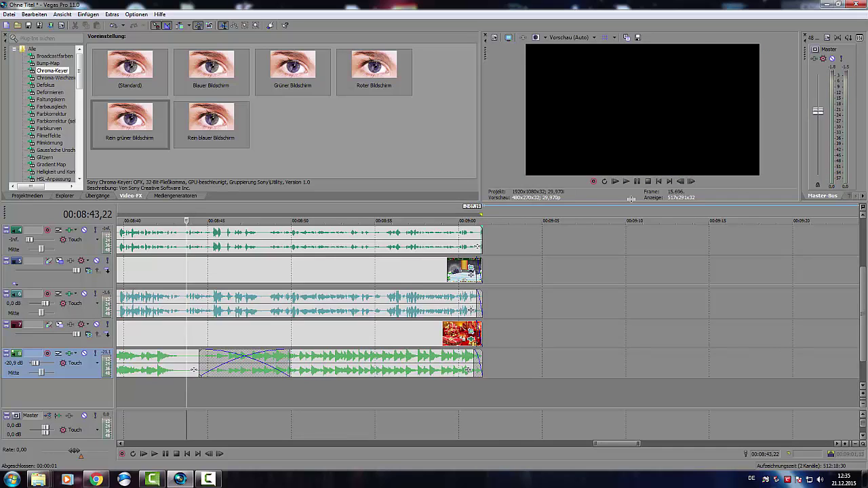
left_click(626, 181)
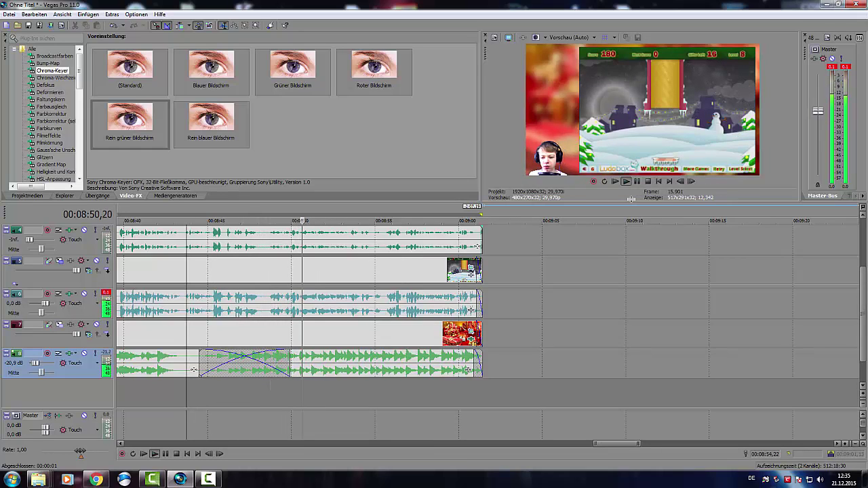
left_click(373, 394)
scroll(373, 394, "down", 1)
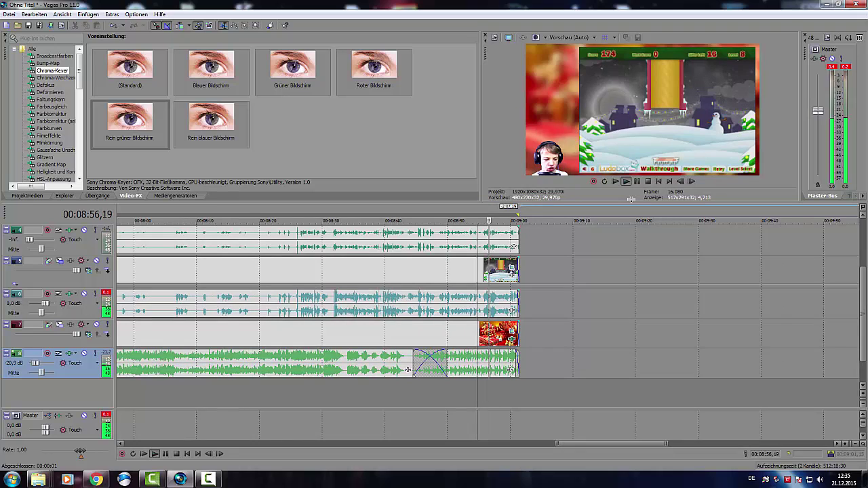
Step: Spot-check the mix around 00:08:26 and 00:02:54, and pause the playback
key("space")
key("Down")
key("Down")
scroll(630, 199, "down", 1)
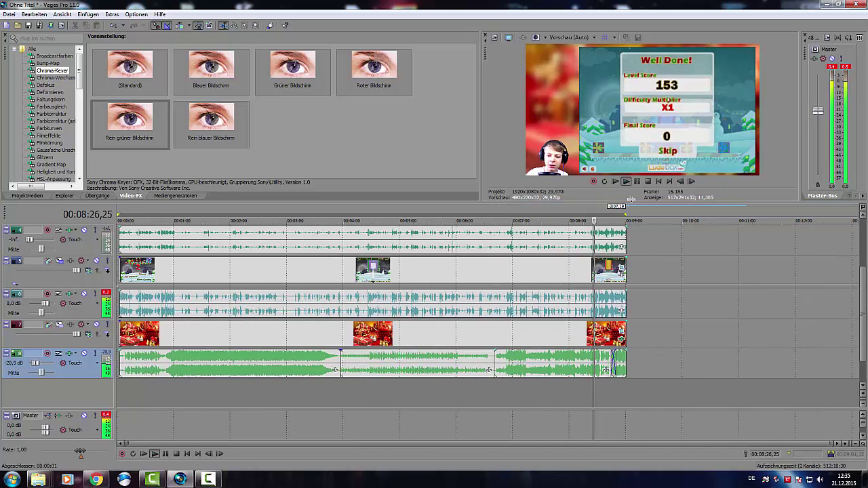
key("space")
key("space")
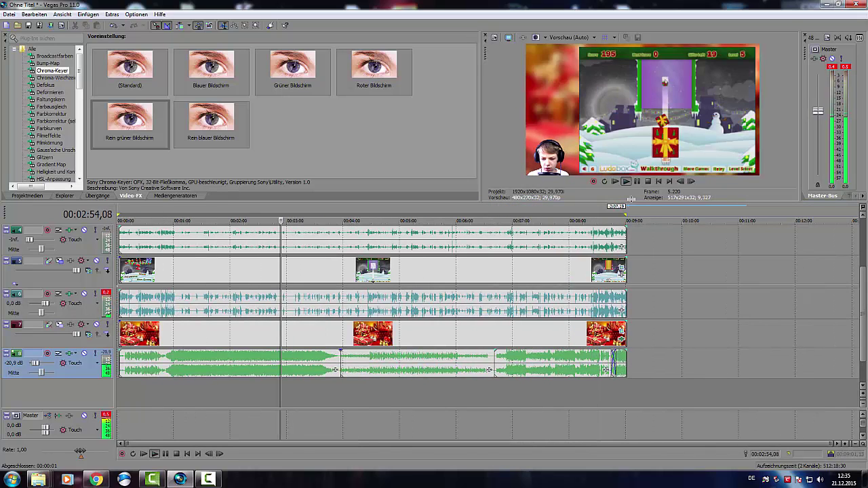
left_click(637, 181)
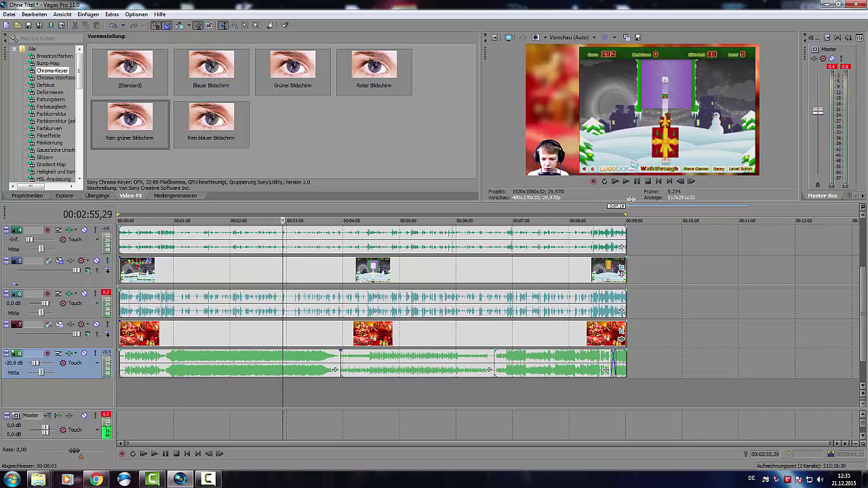
Step: Select the time range of the whole project, 00:00:00,00 to 00:09:01,13, and review the upper tracks
double_click(406, 215)
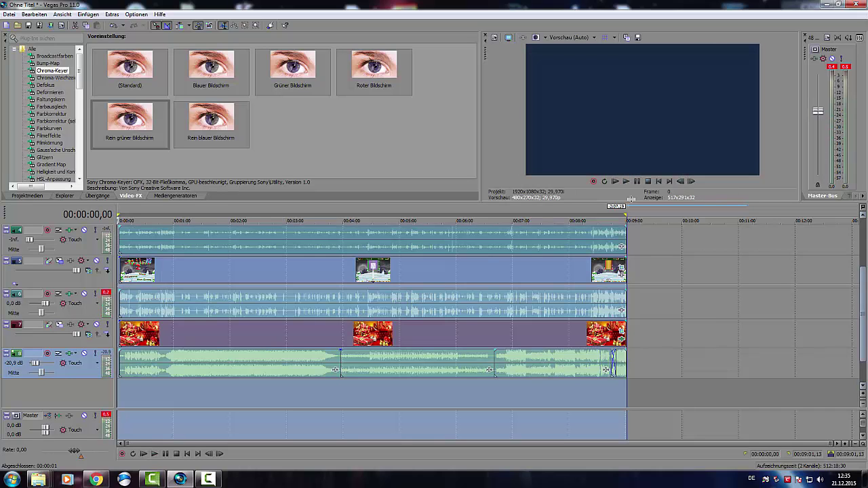
left_click_drag(863, 312, 863, 282)
scroll(374, 313, "up", 1)
scroll(373, 312, "down", 1)
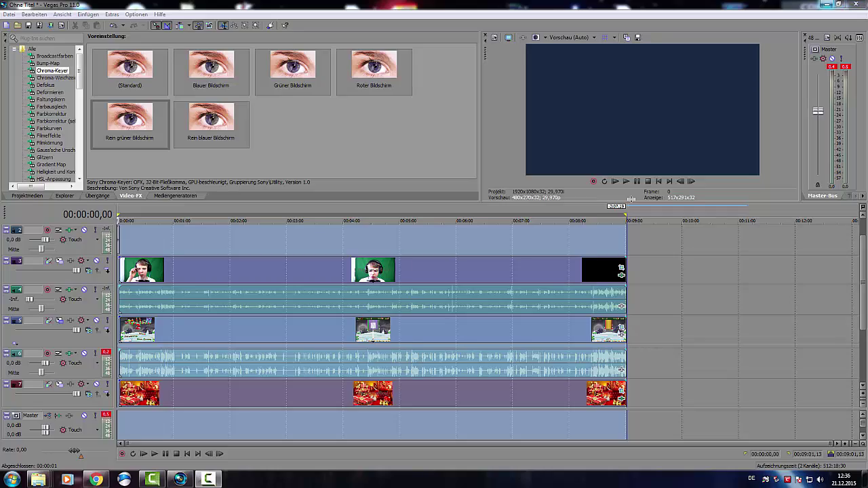
left_click(827, 4)
left_click(180, 480)
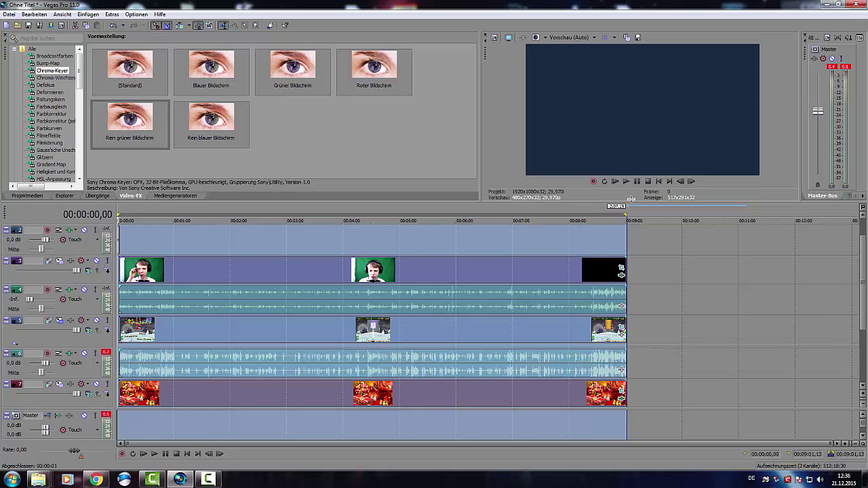
Step: Check the composite picture at several points of the gameplay, including 00:05:21,01 and 00:08:17,04
left_click(368, 240)
left_click(420, 240)
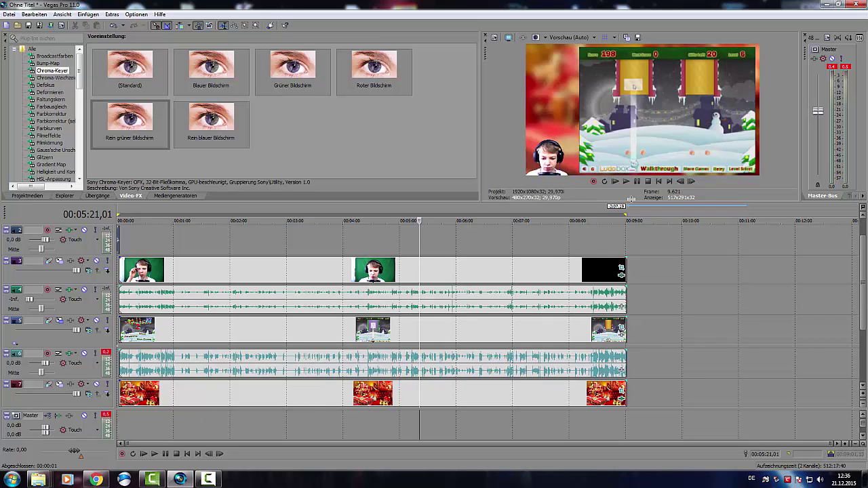
left_click(529, 240)
left_click(585, 240)
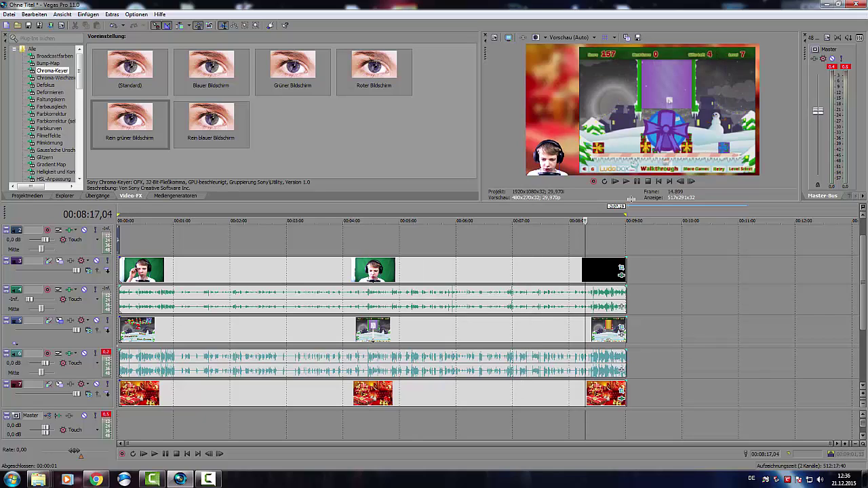